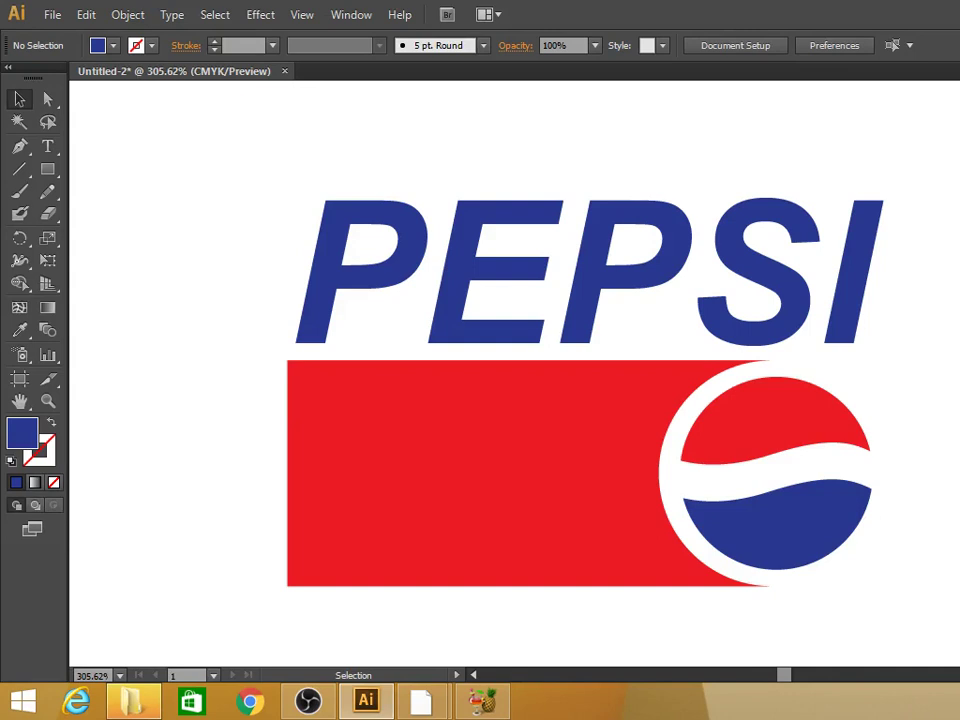
- Frame the finished Pepsi logo in view and marquee-select all of it
key("ctrl+minus")
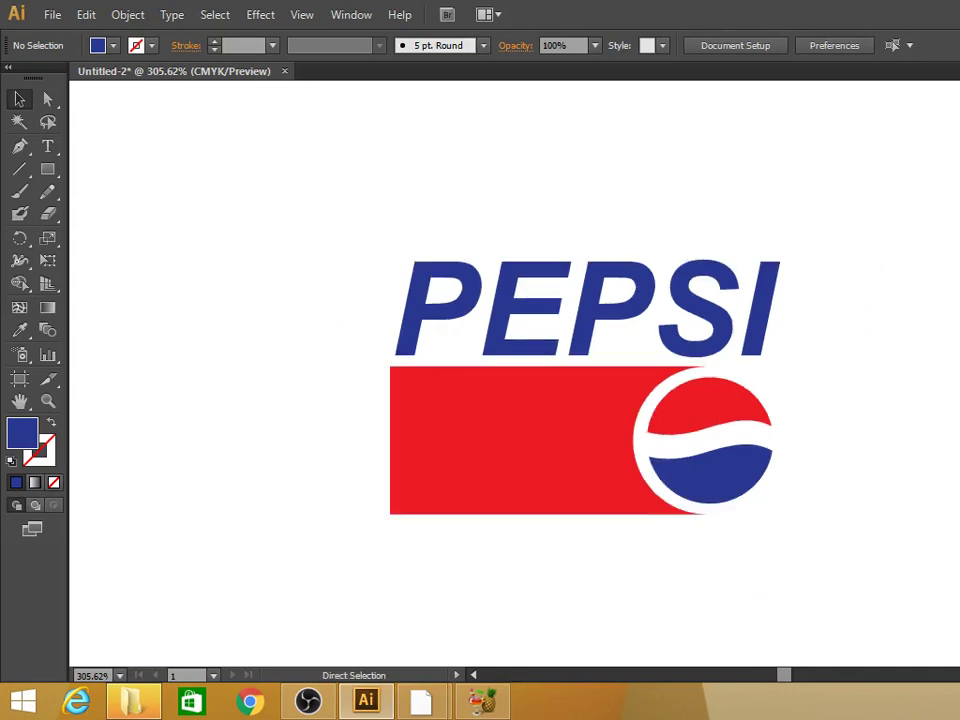
key("ctrl+minus")
key("ctrl+plus")
key("ctrl+minus")
key("ctrl+minus")
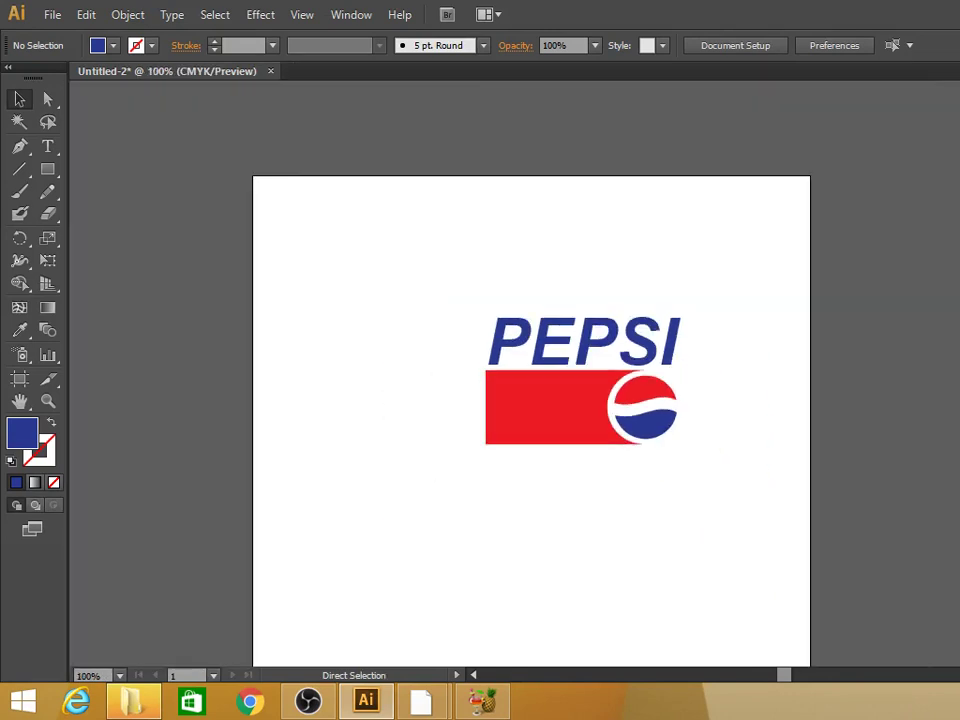
key("ctrl+plus")
key("ctrl+plus")
key("ctrl+plus")
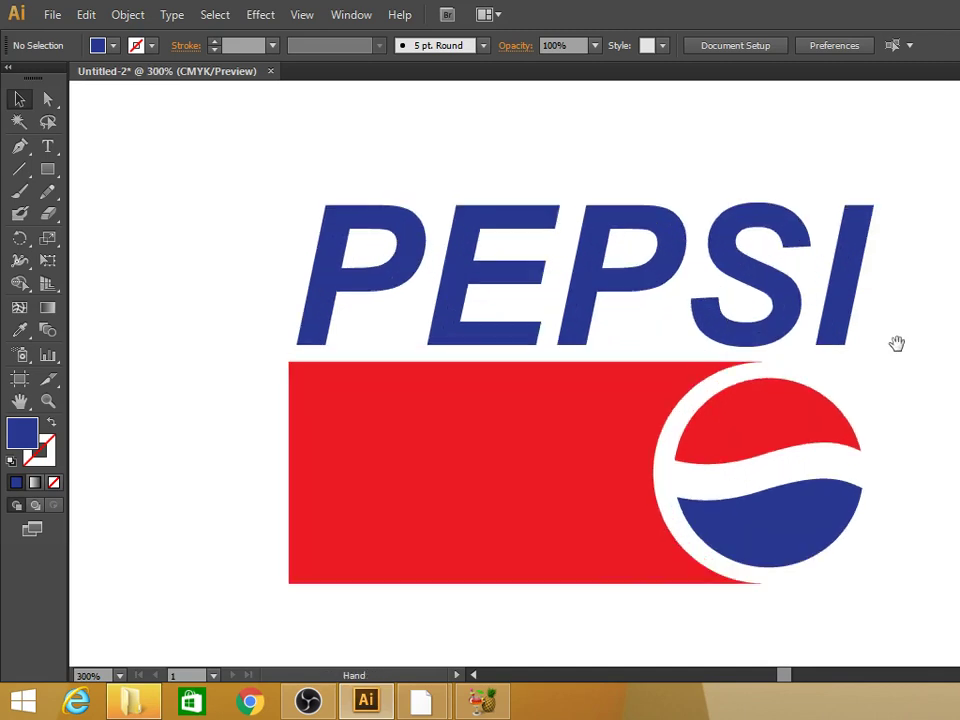
left_click_drag(897, 343, 770, 328)
mouse_move(135, 144)
left_mouse_down()
mouse_move(838, 595)
mouse_move(829, 579)
left_mouse_up()
- Delete the old Pepsi logo and reset the zoom on the empty artboard
key("Delete")
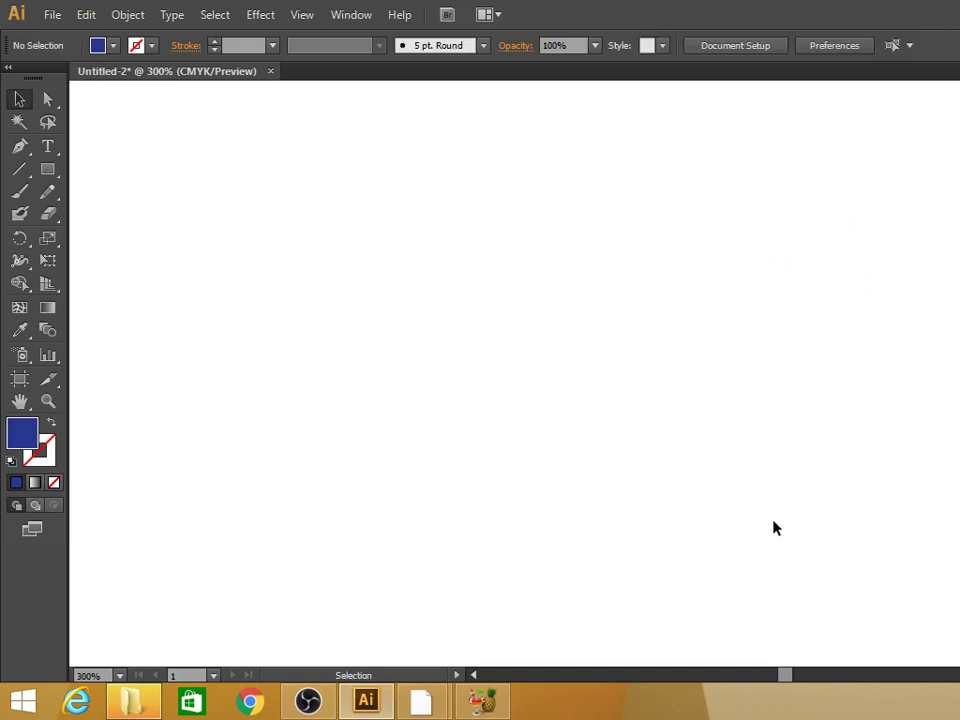
key("p")
key("ctrl+minus")
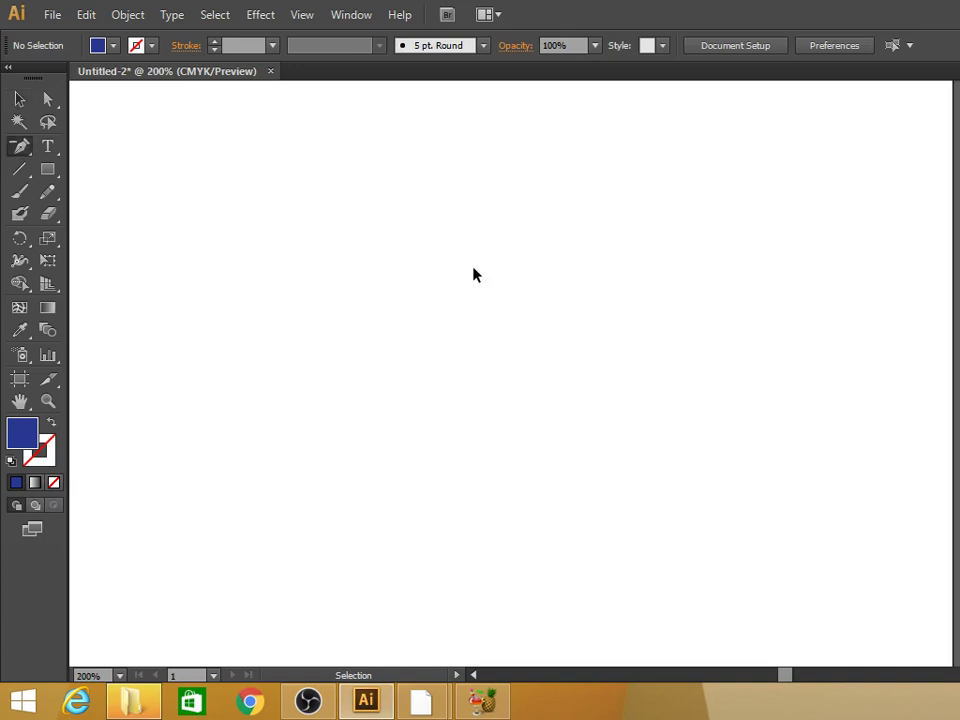
key("ctrl+minus")
key("ctrl+minus")
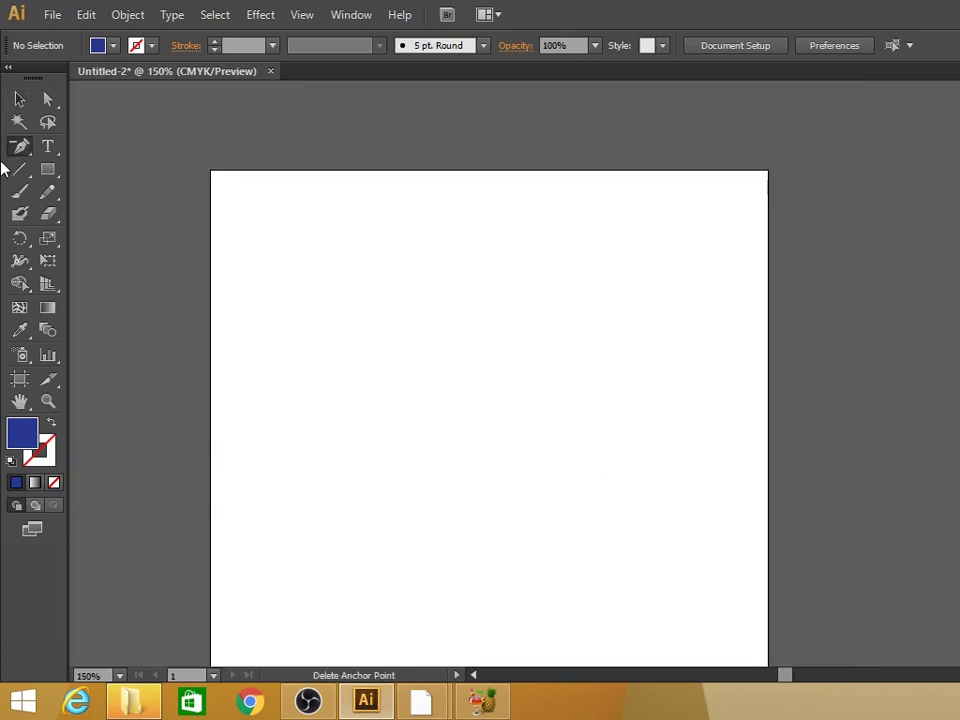
key("ctrl+plus")
key("ctrl+plus")
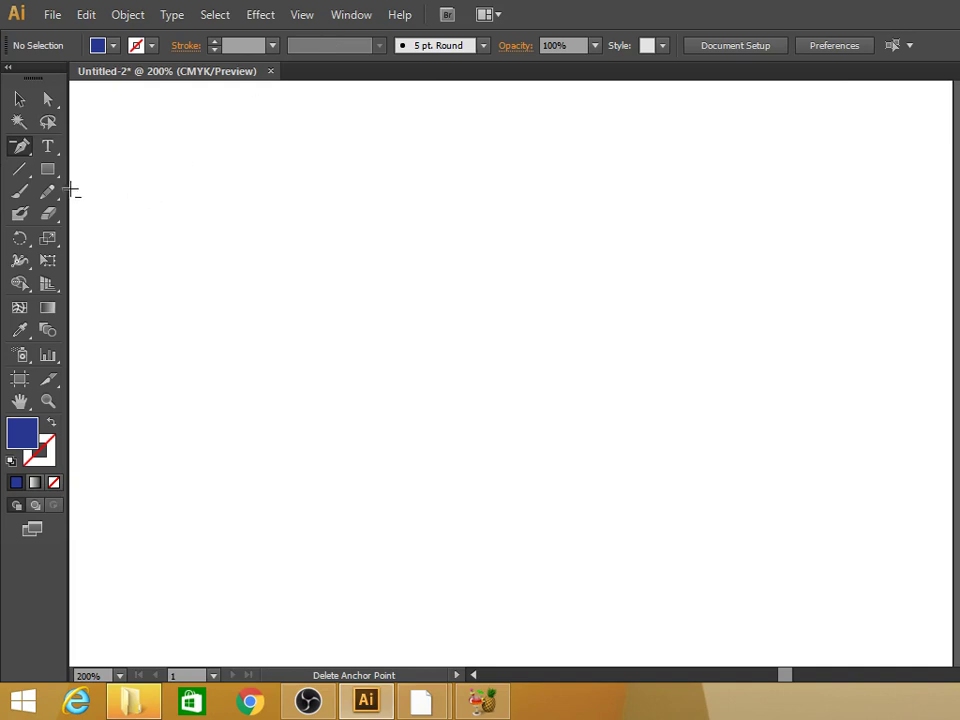
- Draw a circle on the right of the page and move it up and left
key("l")
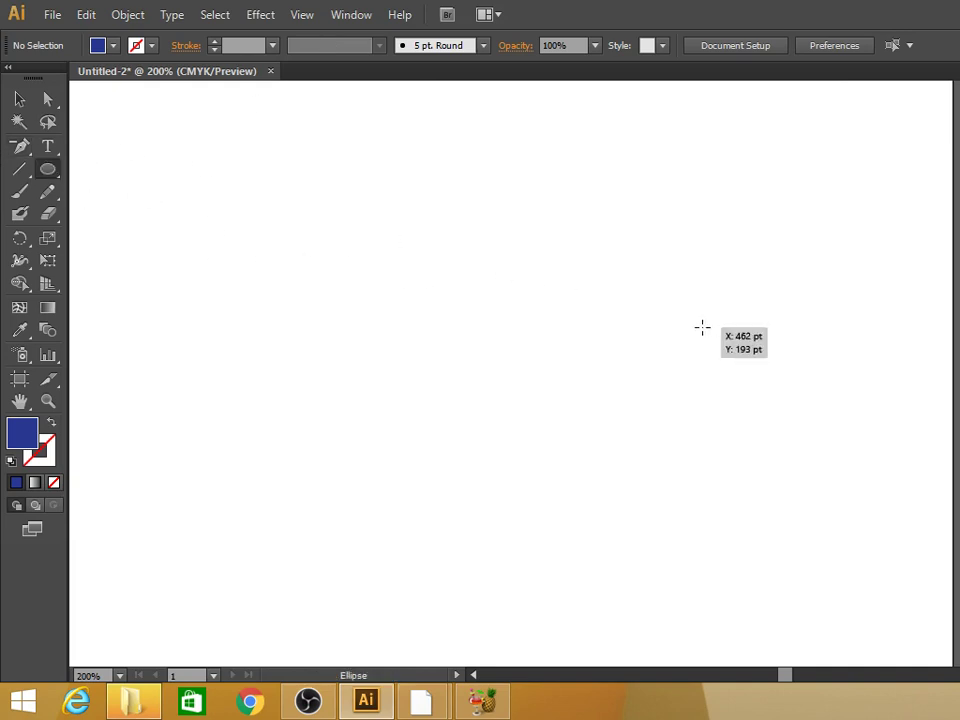
left_click_drag(628, 337, 765, 567)
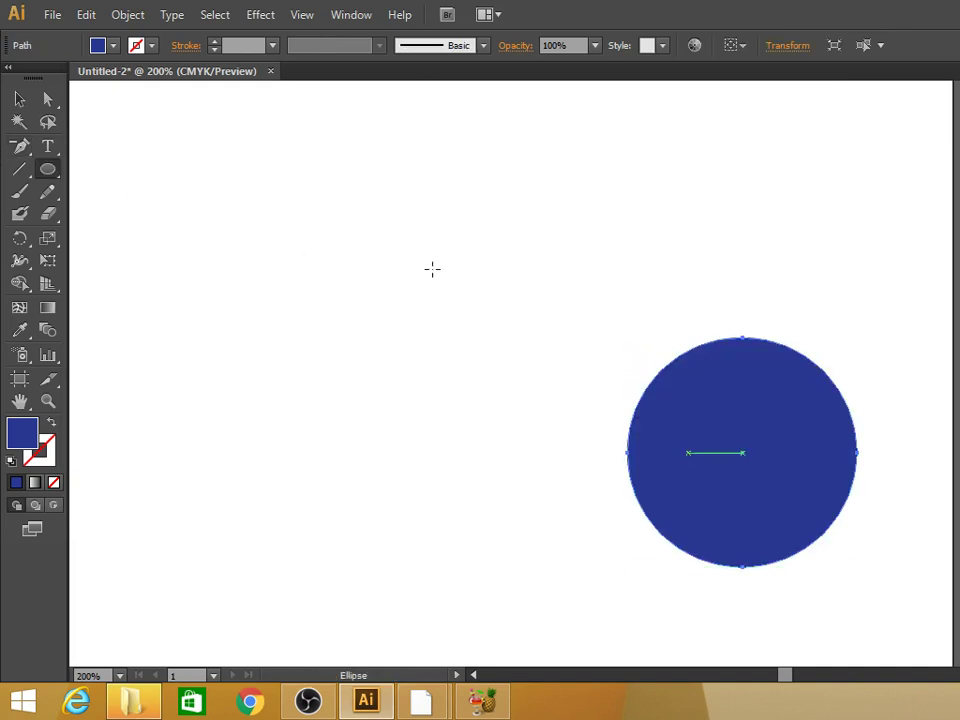
left_click(19, 98)
left_click_drag(682, 398, 588, 370)
- Set the circle's fill to None and its stroke to black
left_click(113, 45)
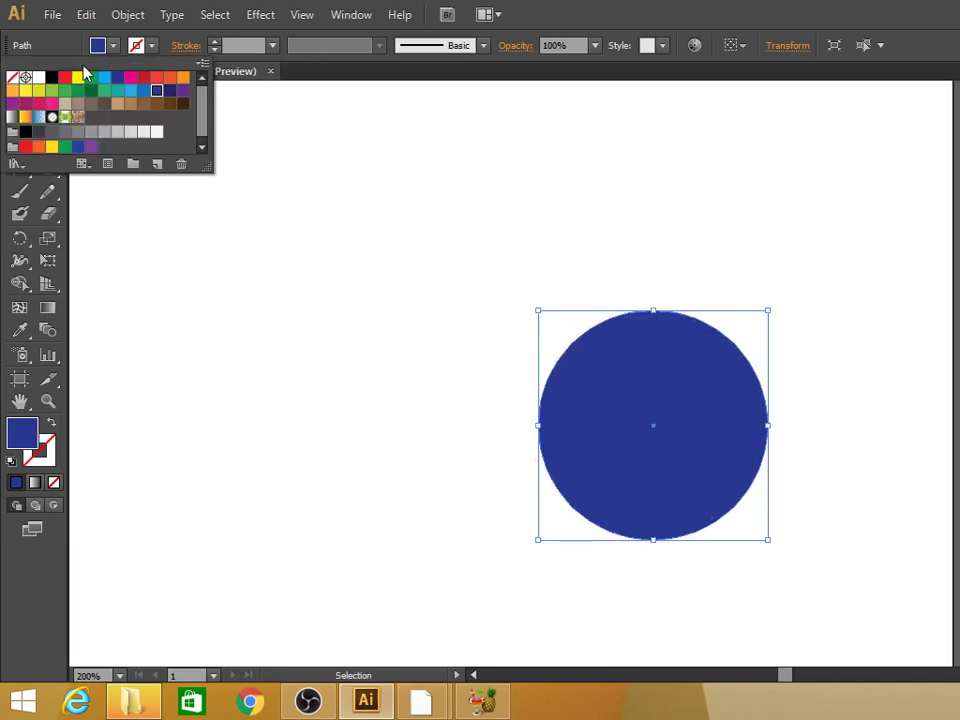
left_click(13, 78)
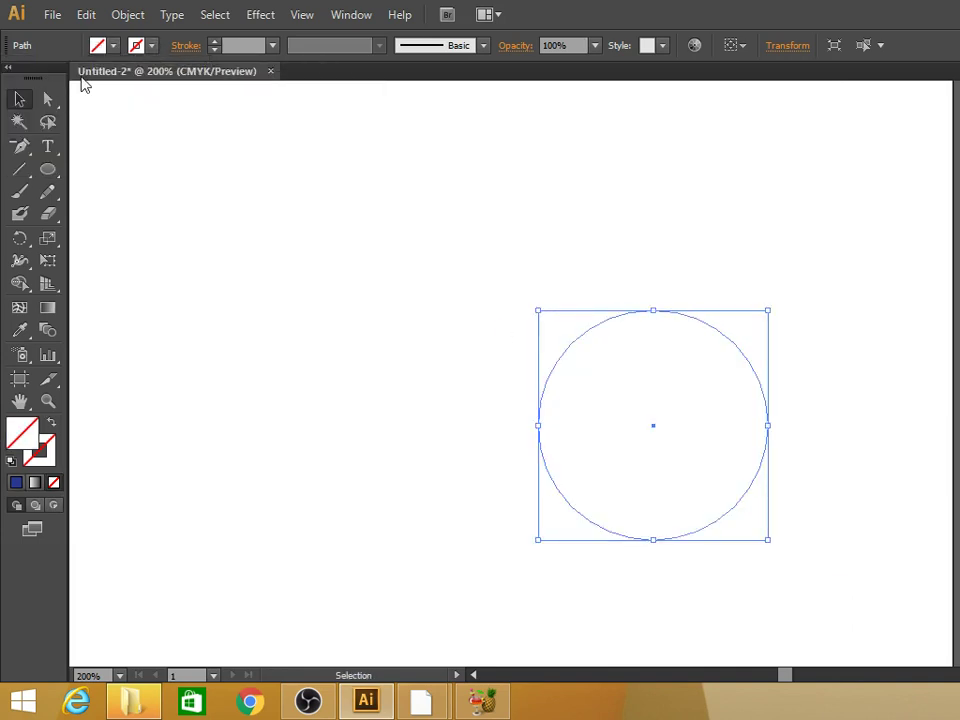
left_click(152, 45)
left_click(45, 78)
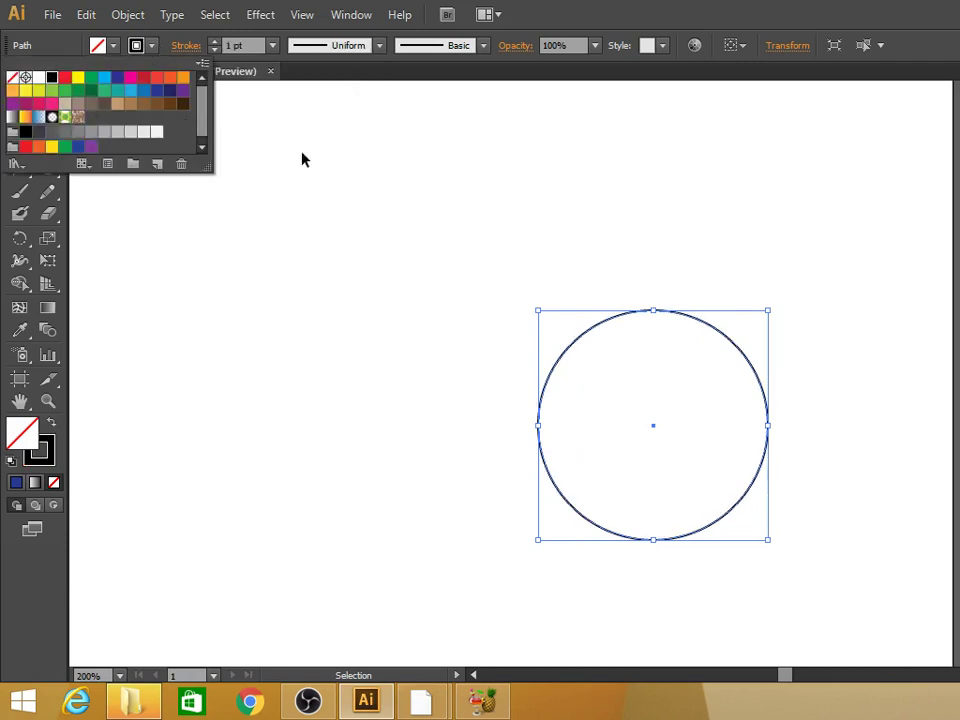
- Alt-drag a copy of the circle to the left and enlarge it to about 168.5 pt
left_click(583, 221)
left_click(720, 341)
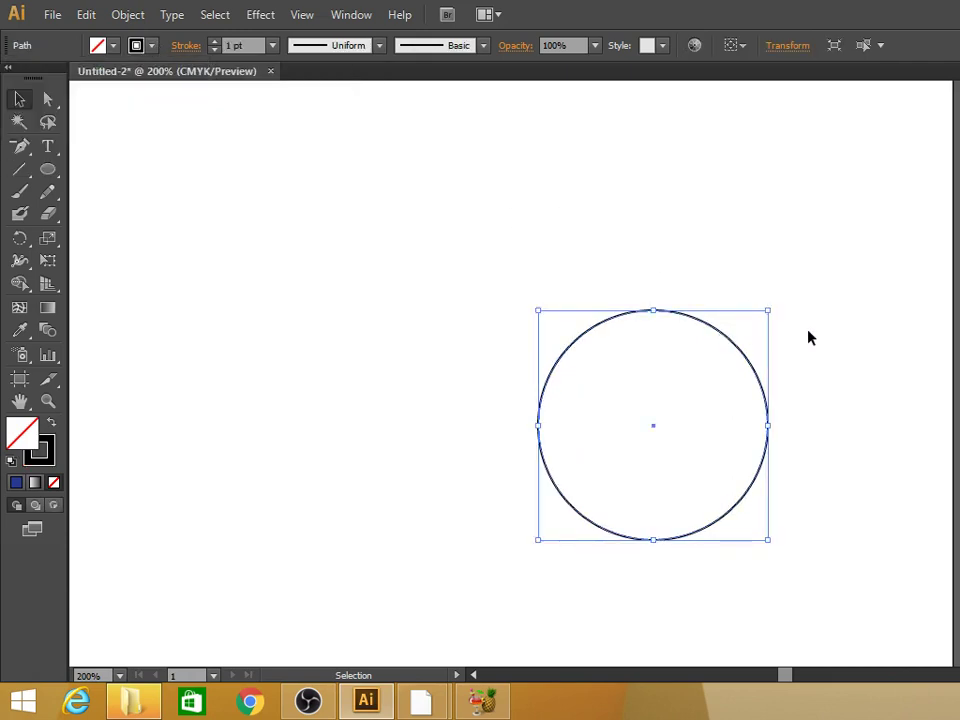
mouse_move(735, 347)
left_mouse_down()
mouse_move(475, 347)
mouse_move(505, 323)
left_mouse_up()
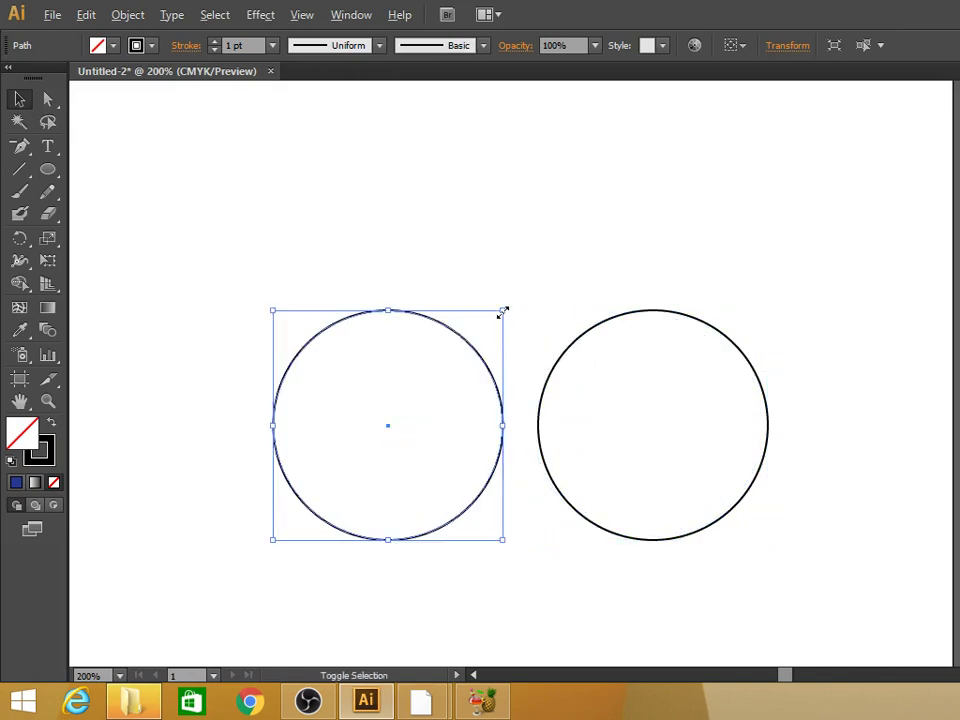
mouse_move(503, 313)
left_mouse_down()
mouse_move(558, 270)
mouse_move(534, 275)
left_mouse_up()
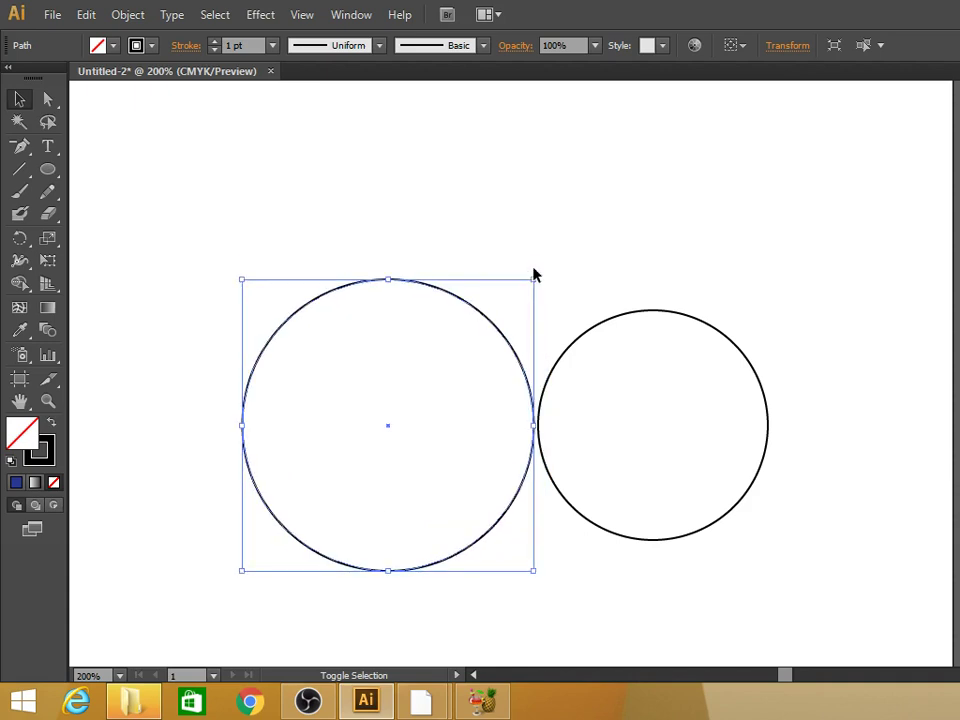
- Align both circles on their horizontal and vertical centres to form a ring
left_click(748, 214)
left_click_drag(829, 208, 439, 476)
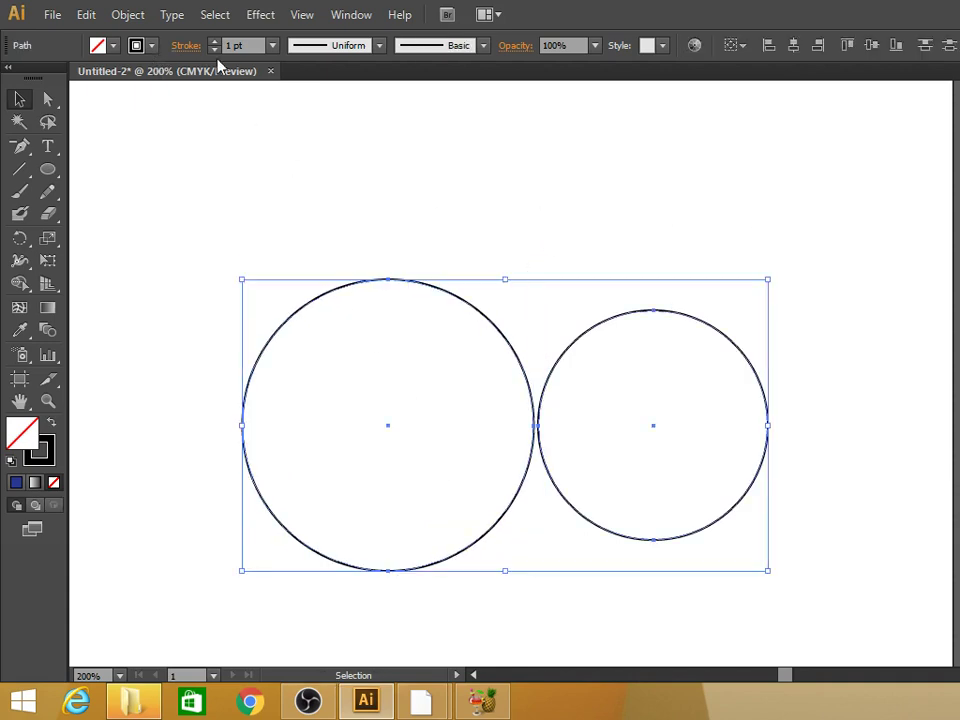
left_click(794, 46)
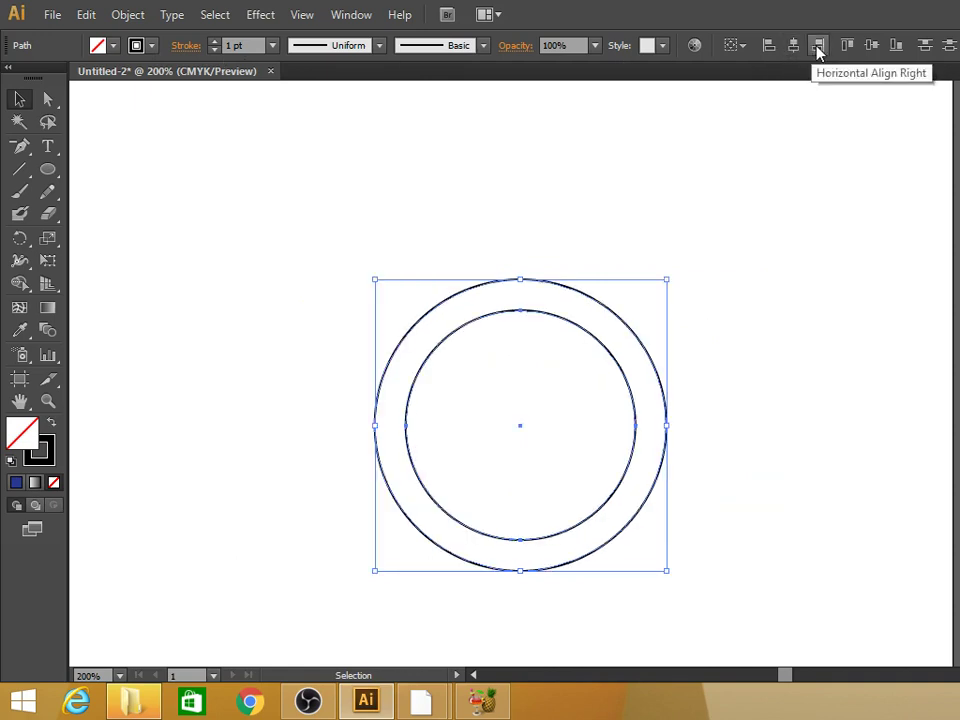
left_click(618, 265)
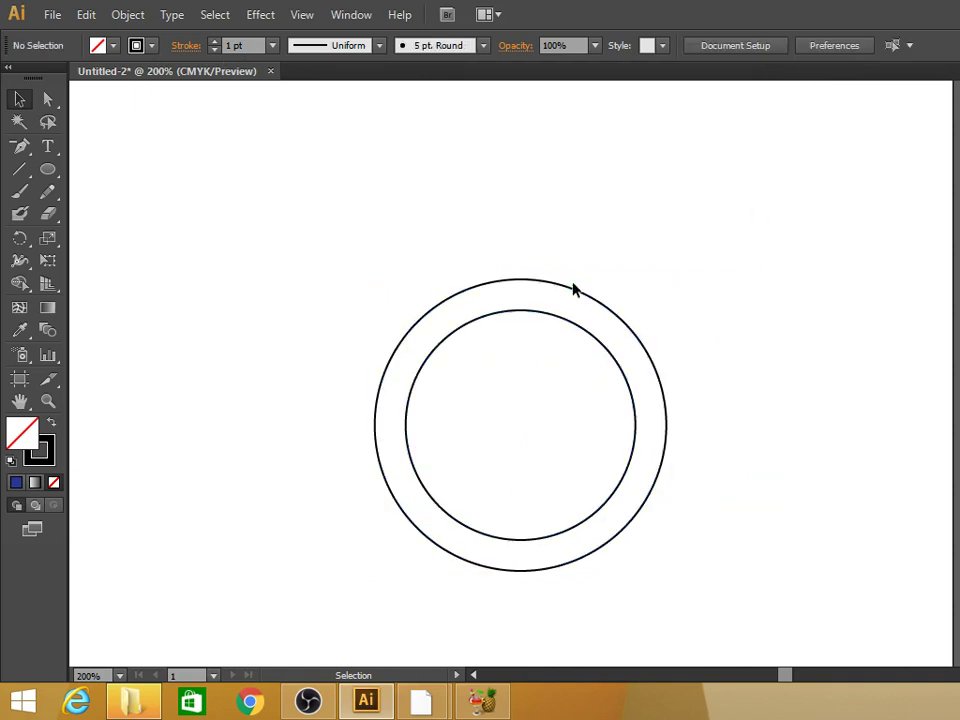
- Draw a roughly 300 × 126 pt rectangle leftward from the inner circle, then select all shapes
key("ctrl+minus")
key("ctrl+minus")
key("ctrl+minus")
key("ctrl+plus")
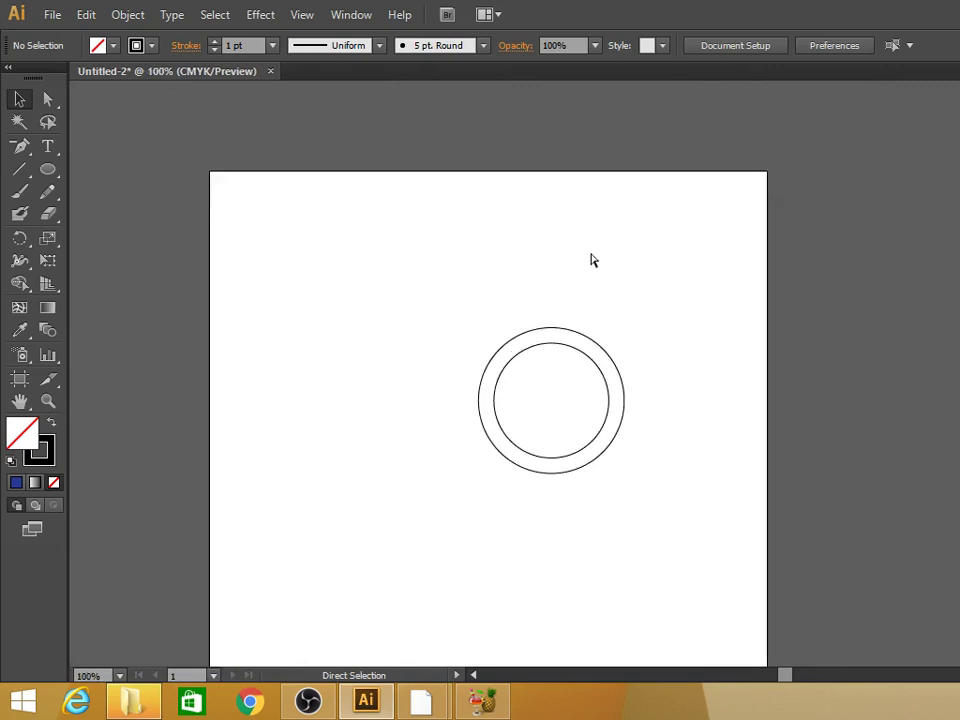
key("ctrl+plus")
key("ctrl+plus")
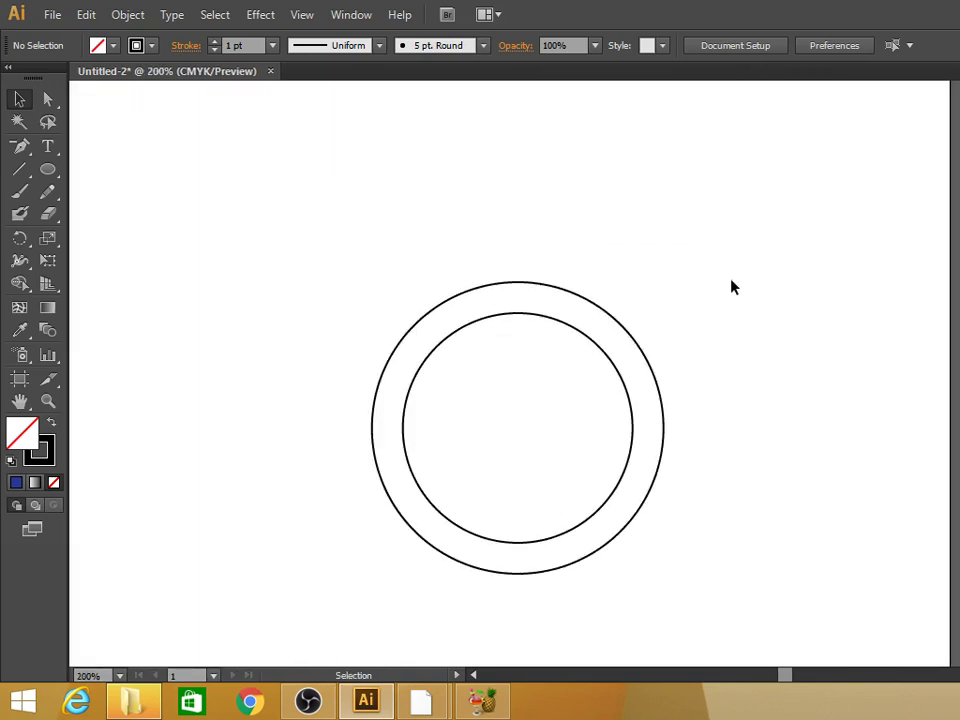
left_click_drag(731, 288, 900, 265)
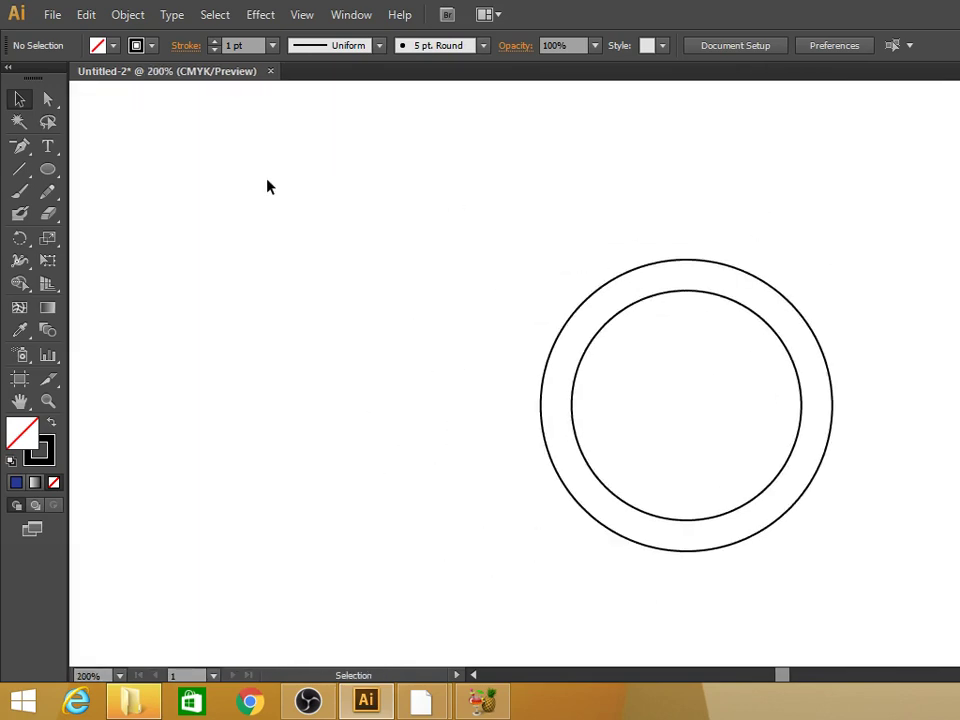
left_click(47, 170)
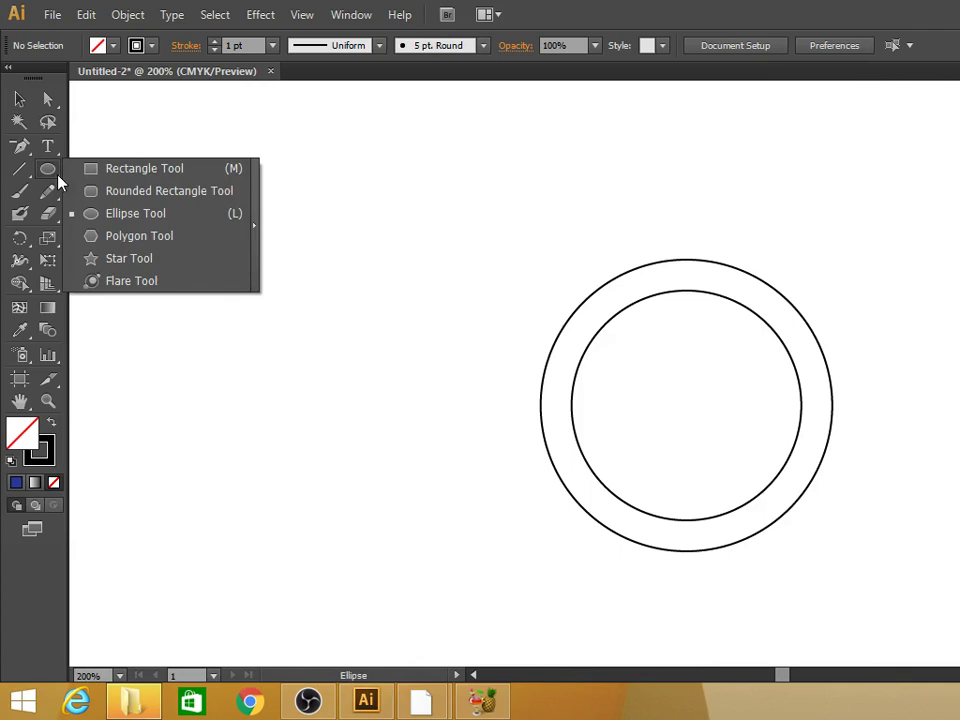
left_click(170, 170)
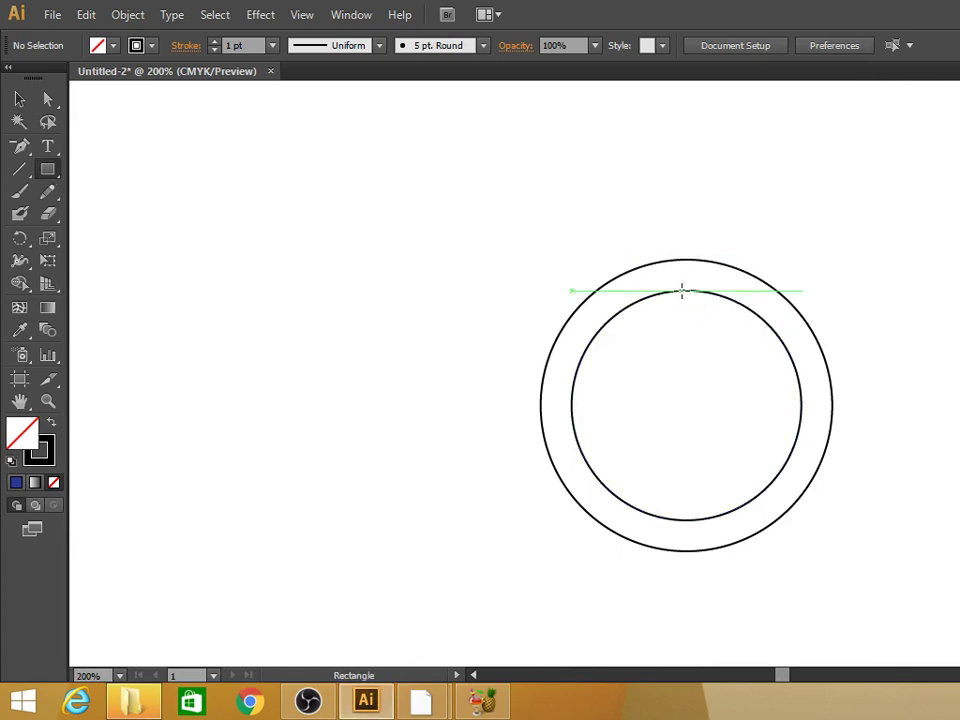
mouse_move(679, 291)
left_mouse_down()
mouse_move(682, 519)
mouse_move(116, 526)
left_mouse_up()
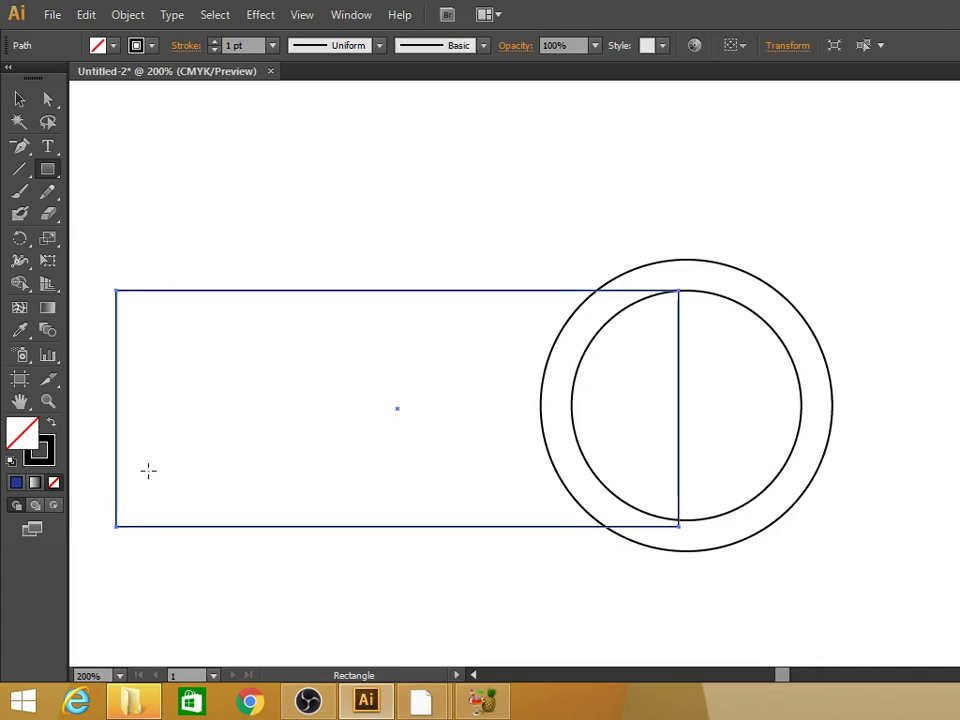
left_click(19, 99)
left_click_drag(840, 167, 443, 368)
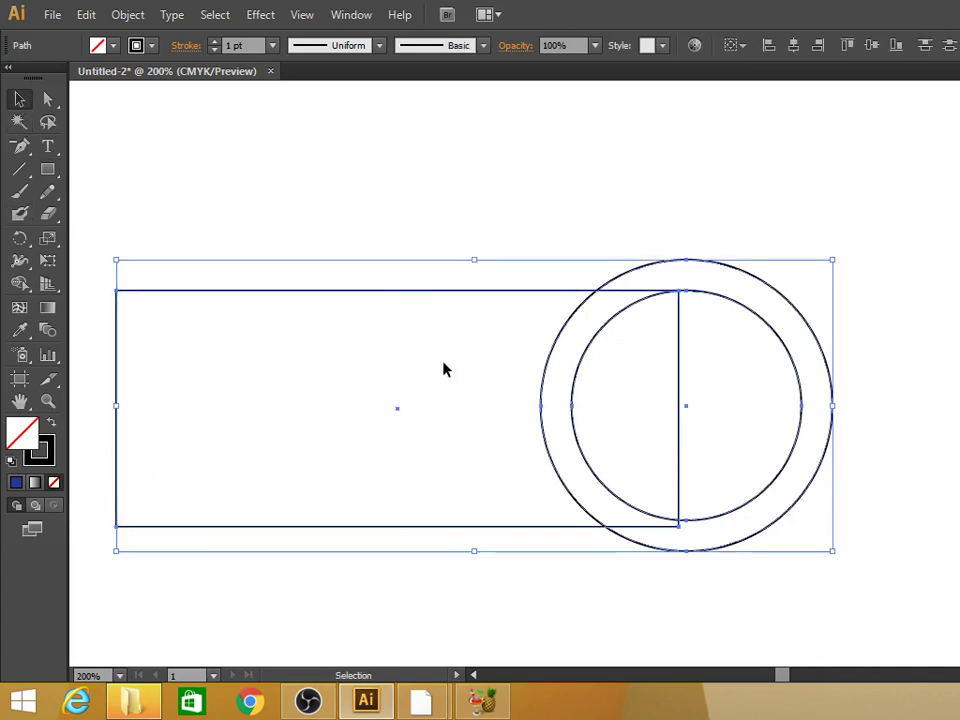
- Merge the rectangle and circle regions with the Shape Builder tool
left_click(22, 284)
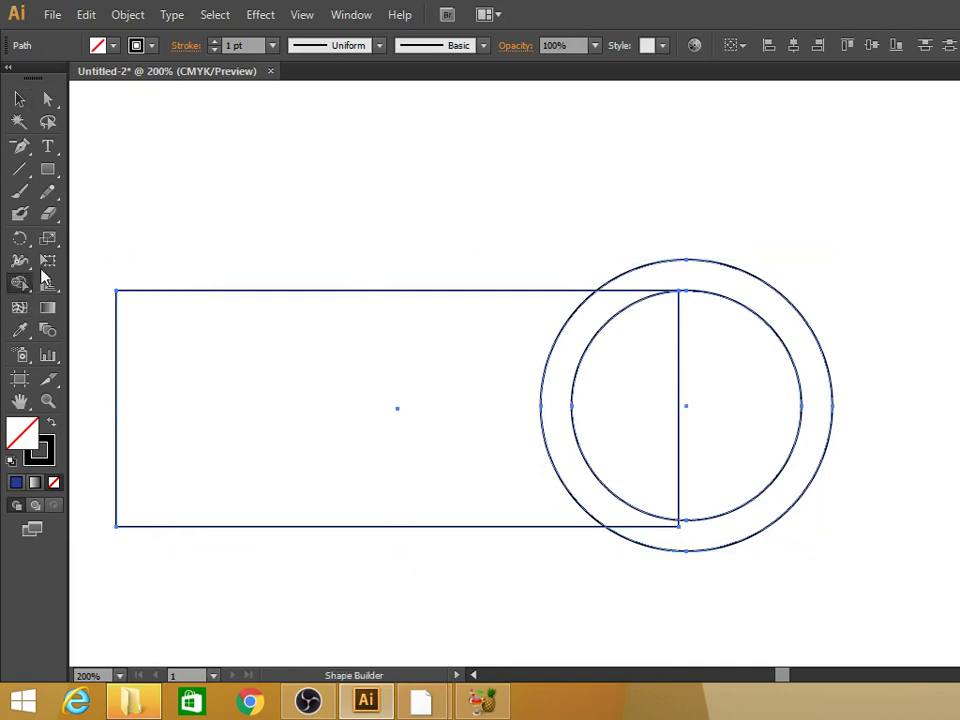
left_click_drag(25, 289, 135, 281)
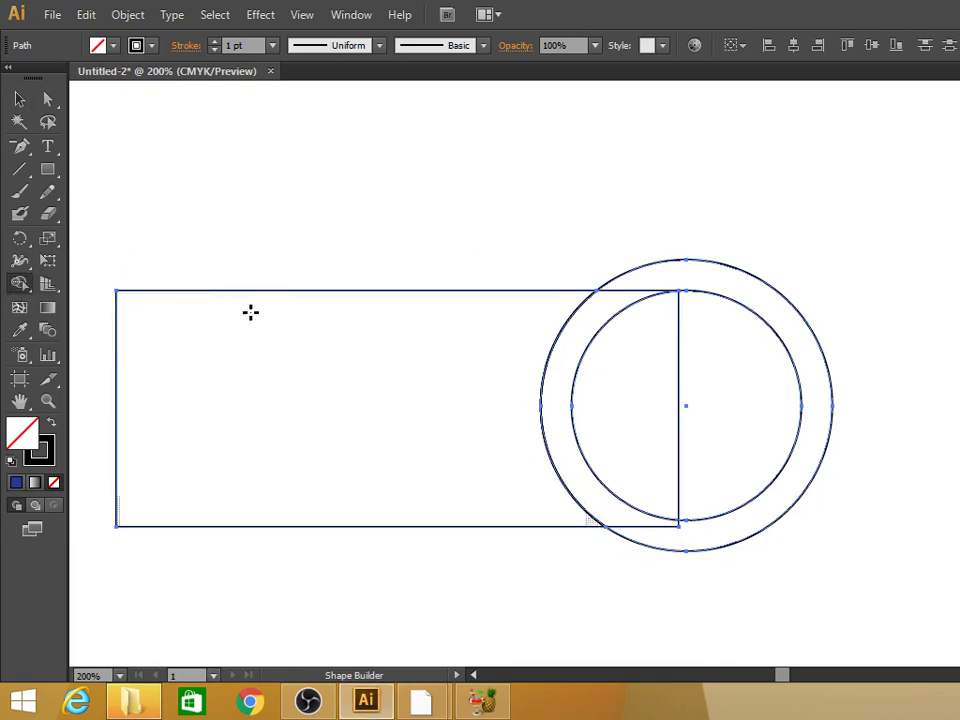
left_click_drag(258, 327, 242, 368)
key("v")
key("ctrl+a")
left_click(943, 291)
- Delete the outer circle's leftover arc and the bar's right-hand fragment
left_click(809, 322)
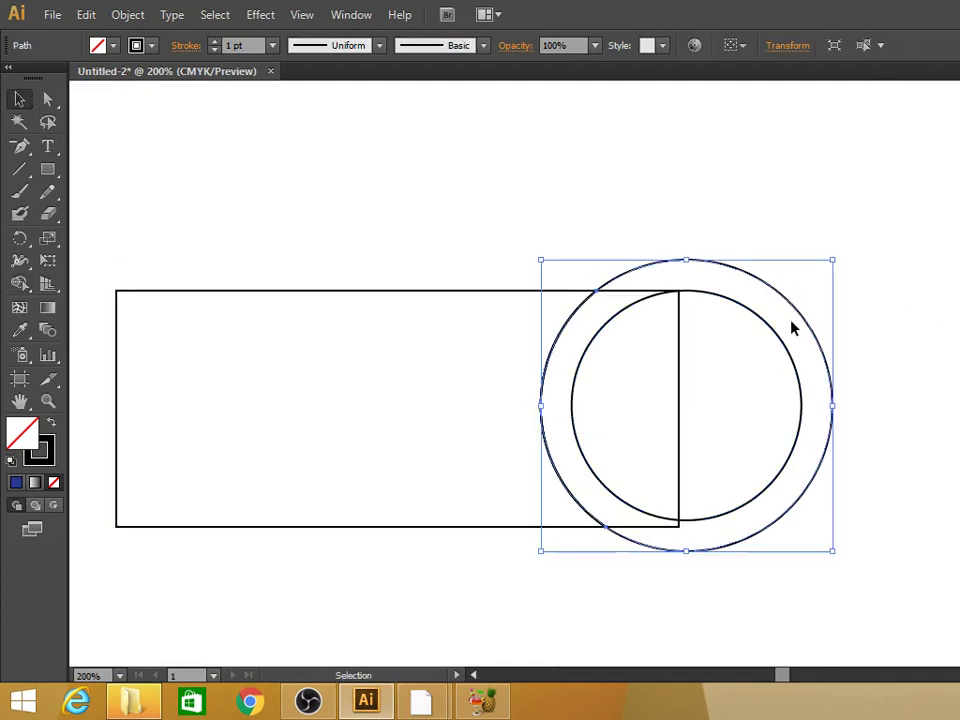
key("Delete")
left_click(631, 298)
key("Delete")
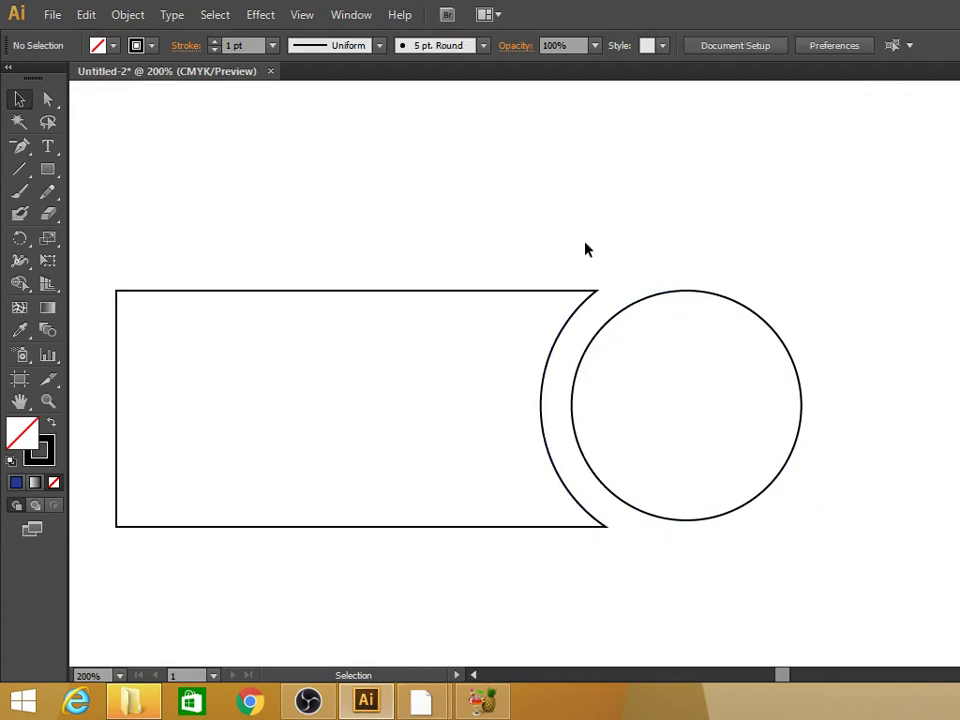
left_click_drag(587, 249, 416, 351)
- Fill the curved-end bar with CMYK Red
left_click(113, 45)
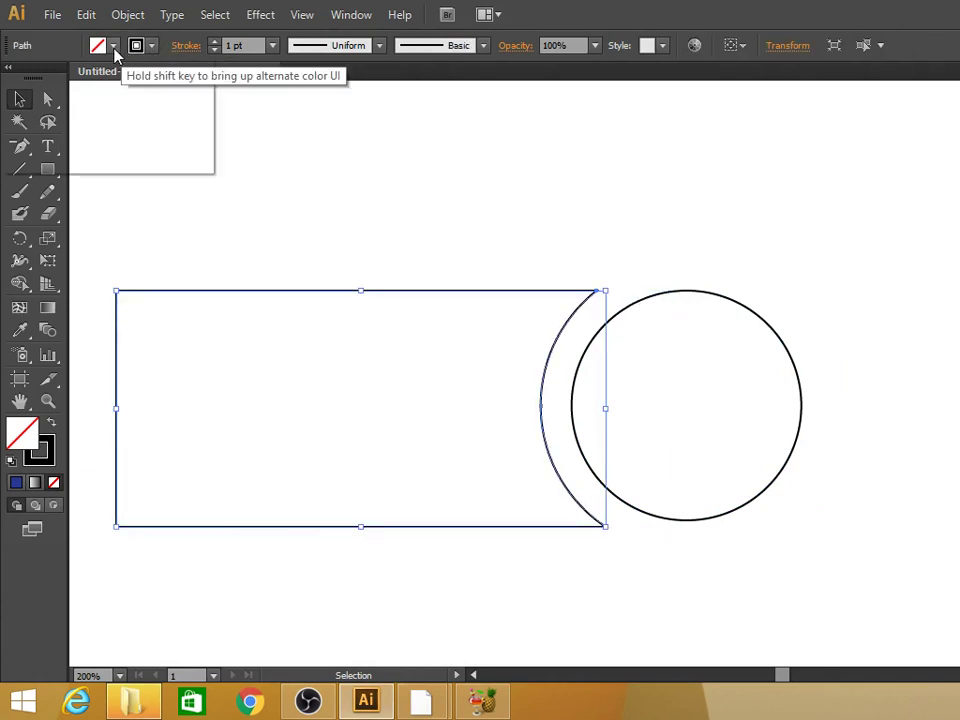
left_click(67, 84)
left_click(443, 139)
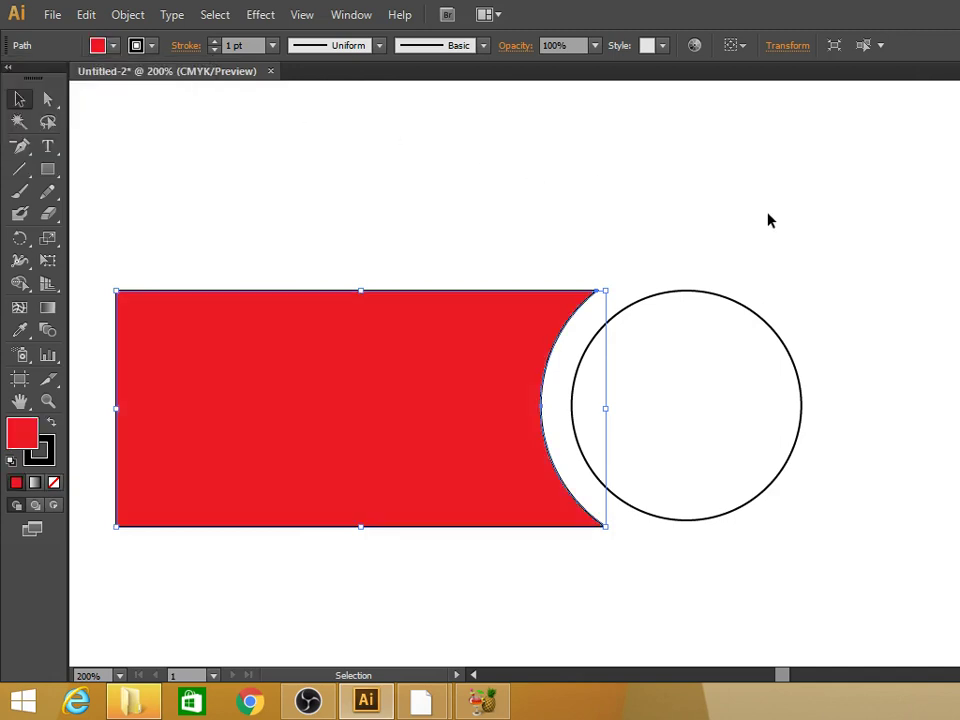
left_click(767, 216)
left_click(300, 350)
- Set the red bar's stroke to None
left_click(113, 45)
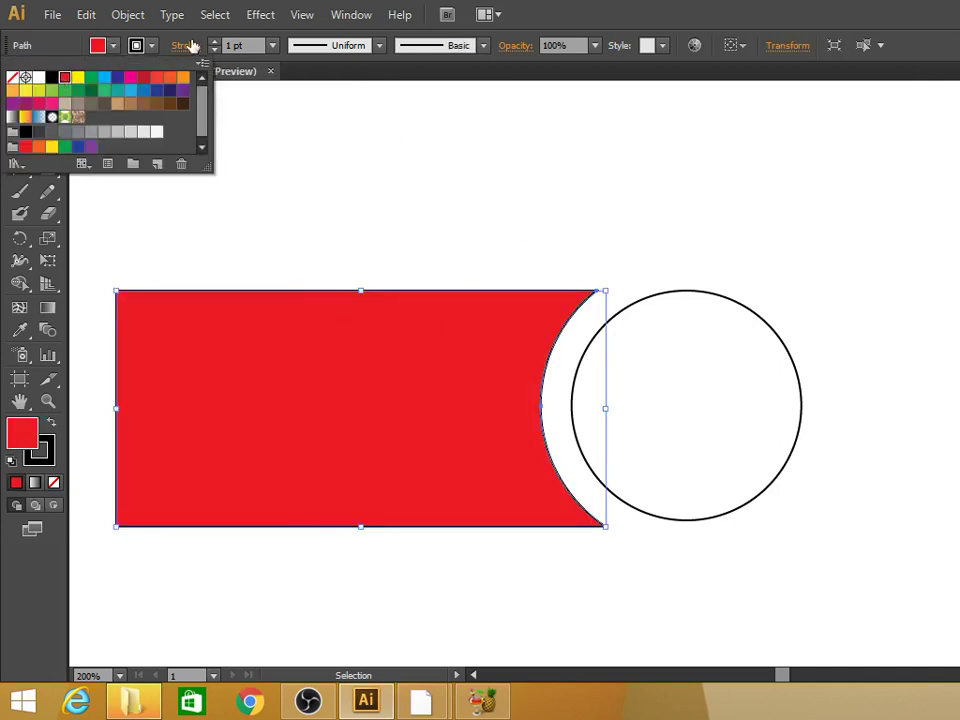
left_click(151, 45)
left_click(151, 45)
left_click(16, 80)
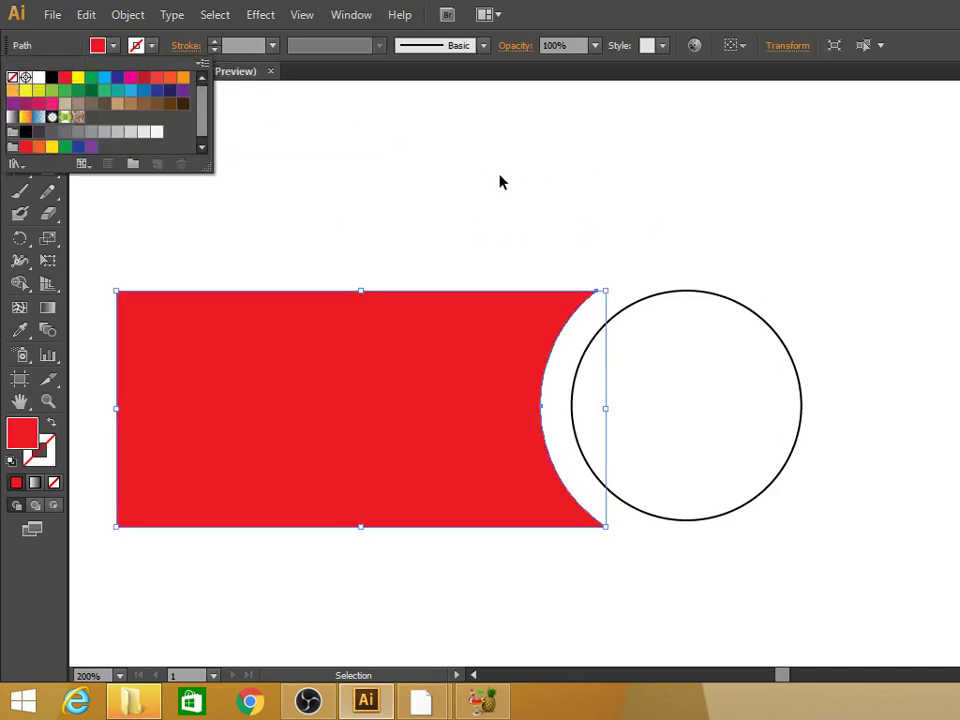
left_click(499, 182)
- Zoom in on the inner circle with a Zoom tool marquee
key("z")
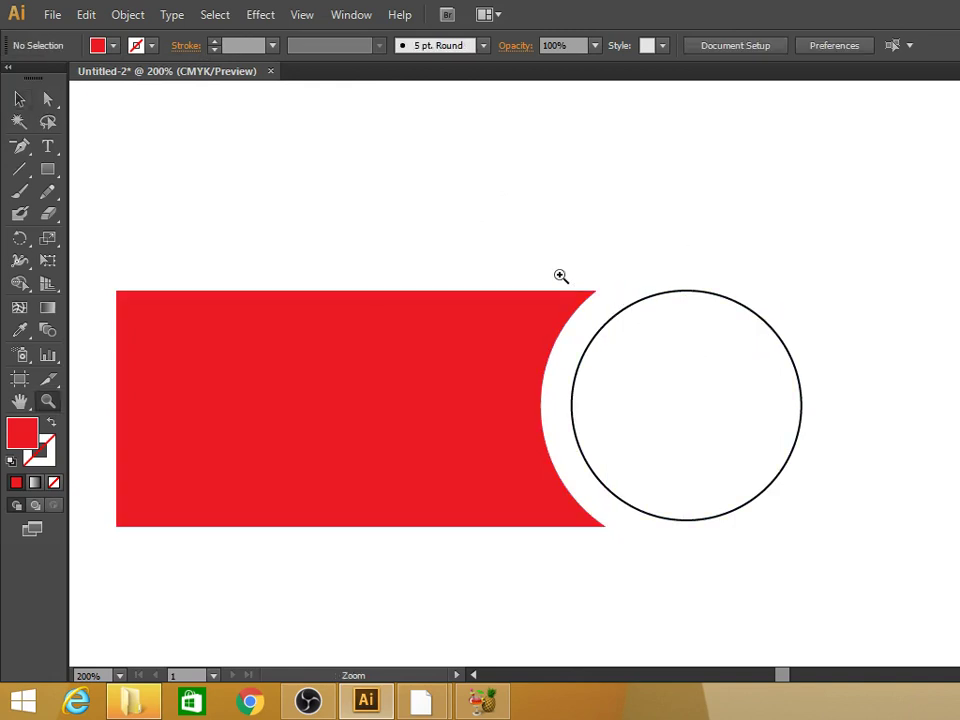
left_click_drag(559, 276, 859, 542)
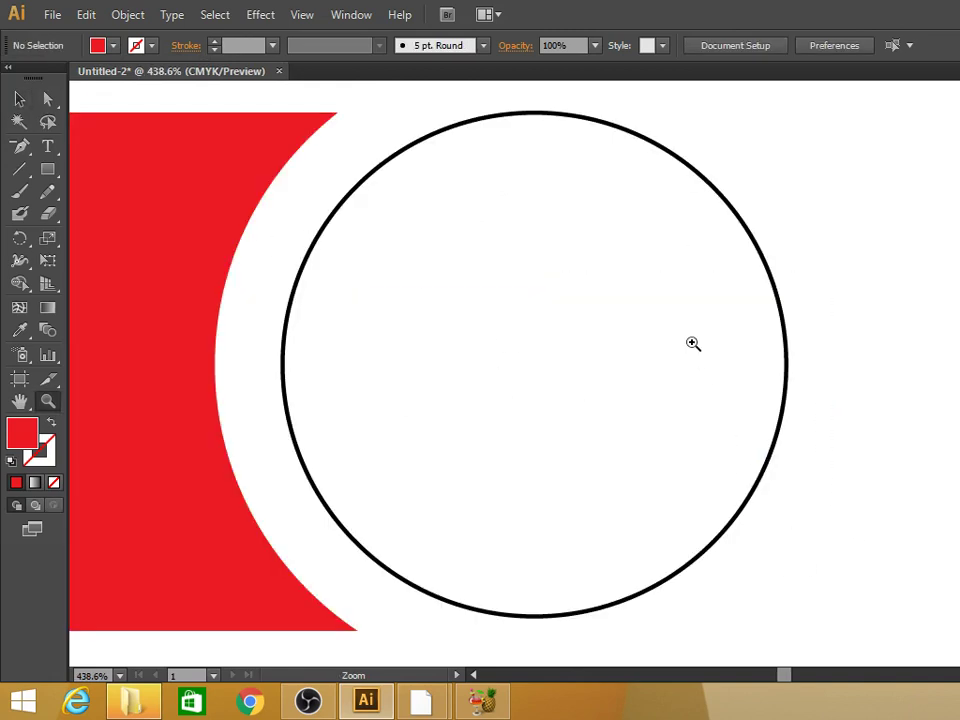
left_click_drag(19, 146, 103, 147)
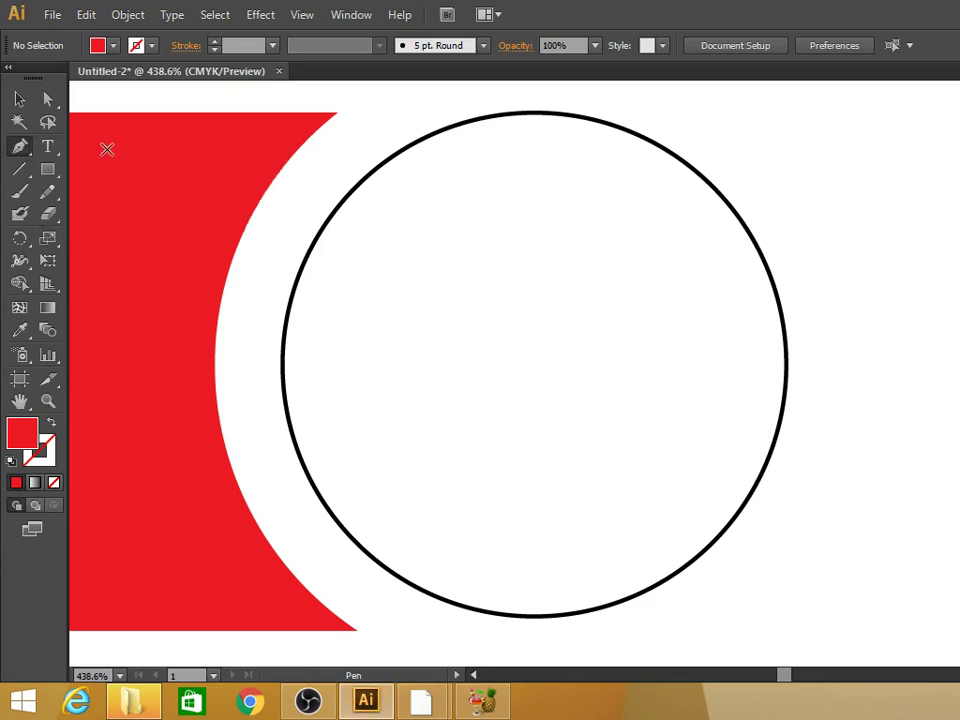
- Draw a three-point S-curve wave across the circle with the Pen tool
left_click(239, 304)
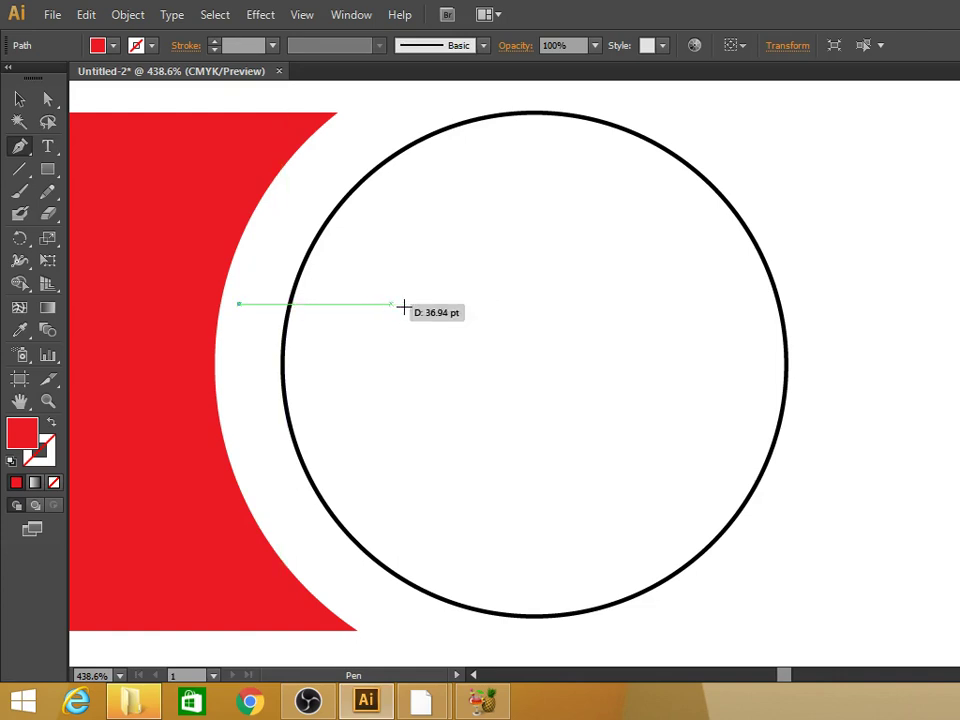
left_click(477, 304)
mouse_move(477, 305)
left_mouse_down()
mouse_move(613, 257)
mouse_move(596, 268)
left_mouse_up()
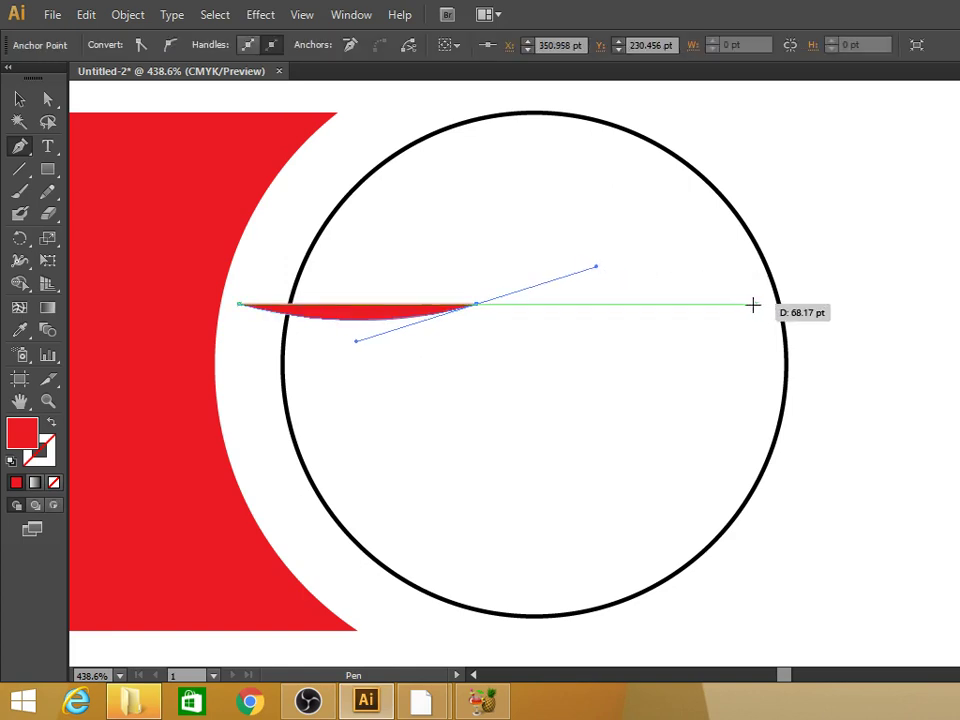
mouse_move(740, 305)
left_mouse_down()
mouse_move(789, 336)
mouse_move(792, 355)
mouse_move(791, 347)
mouse_move(813, 347)
left_mouse_up()
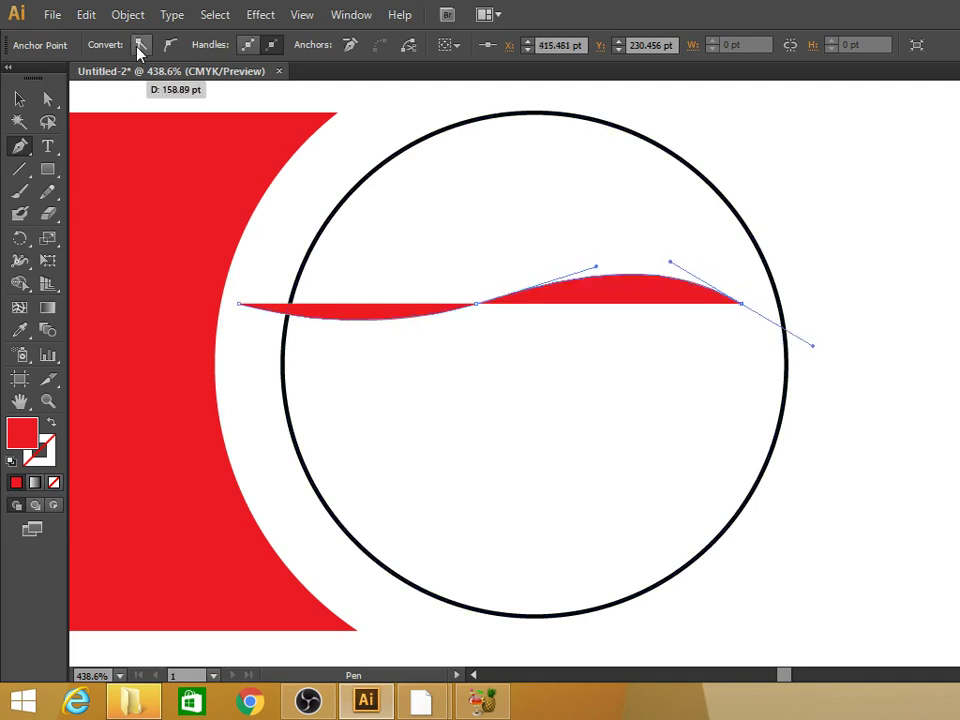
key("v")
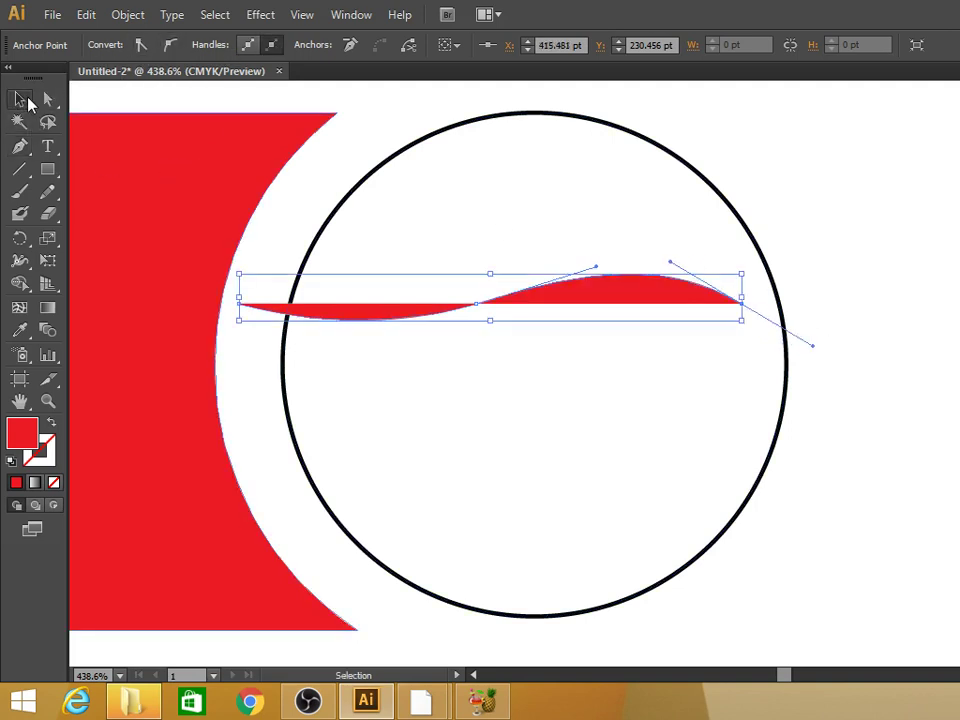
- Give the wave no fill and a black stroke, then stretch it past the circle's right edge
left_click(362, 100)
left_click(366, 312)
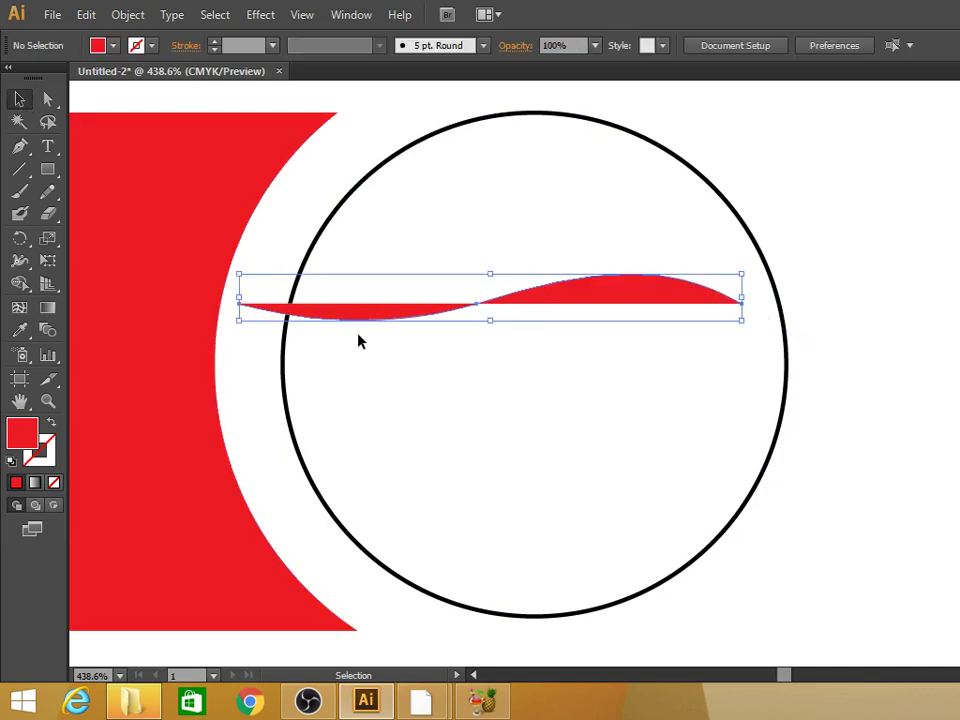
left_click(113, 47)
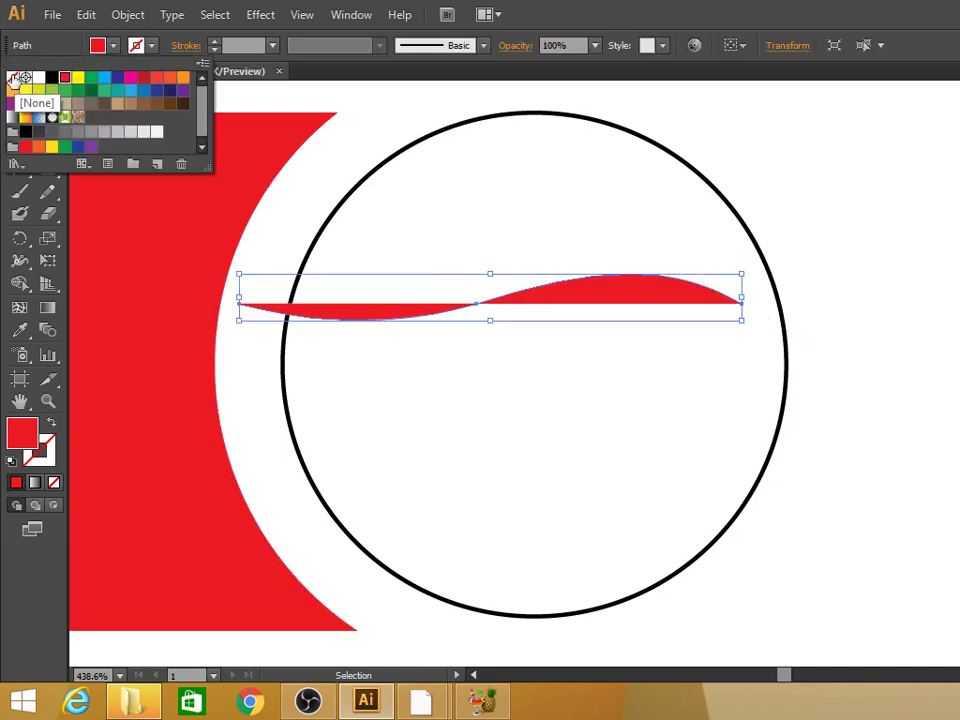
left_click(12, 77)
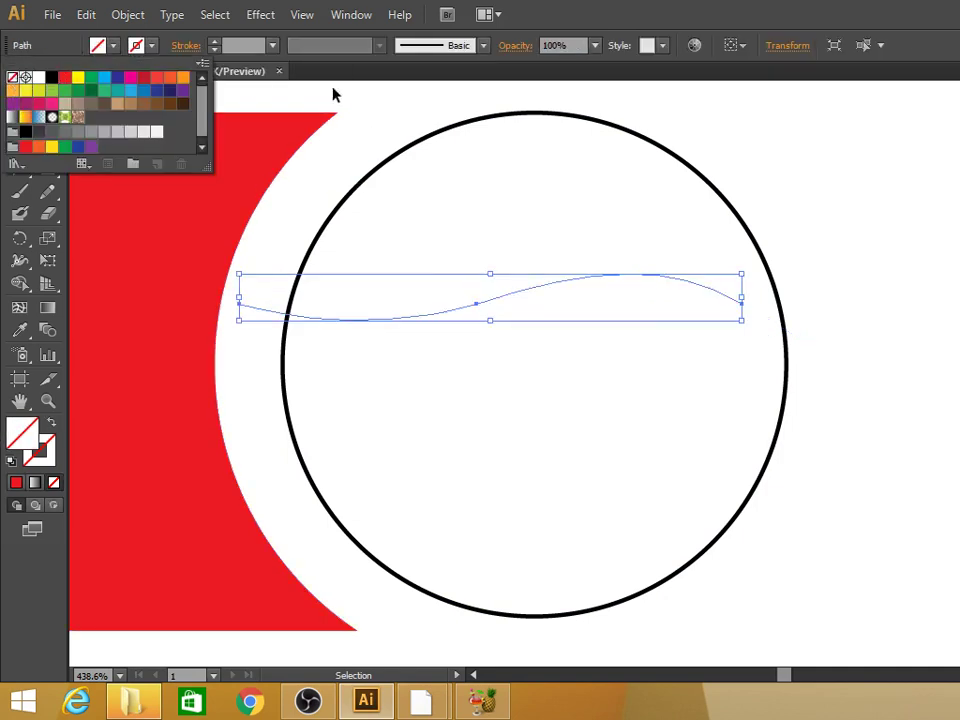
left_click(150, 46)
left_click(51, 79)
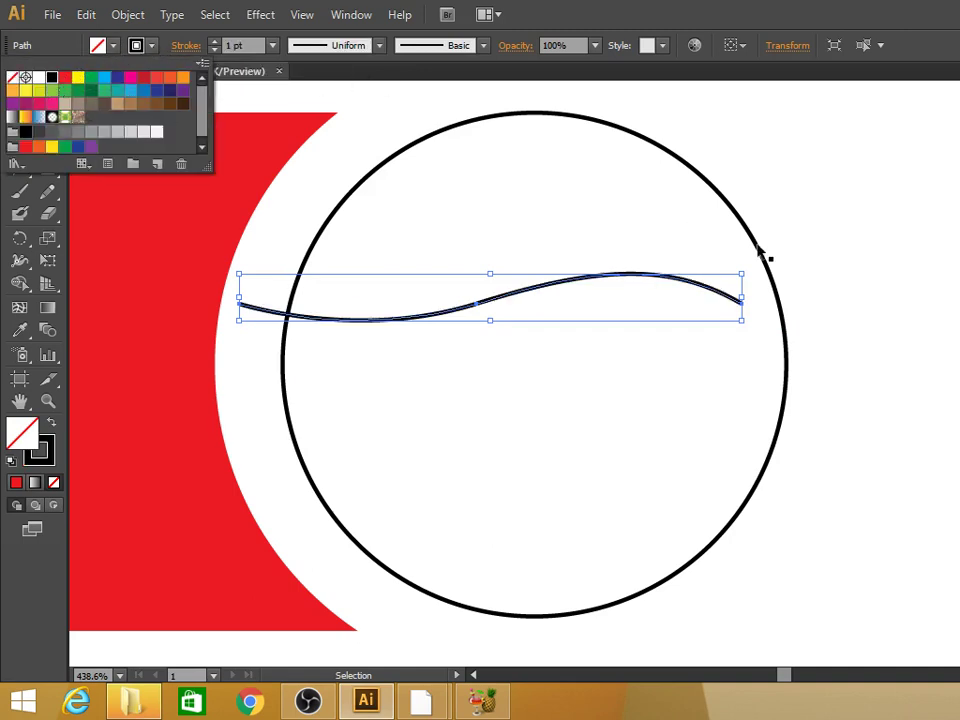
left_click(772, 360)
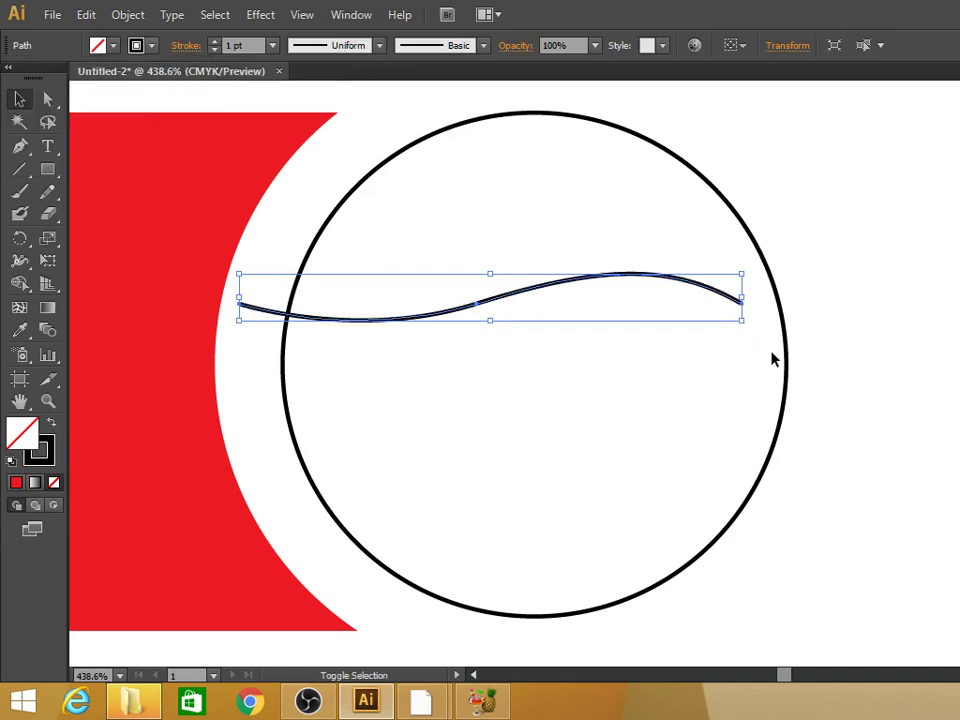
left_click_drag(751, 323, 773, 323)
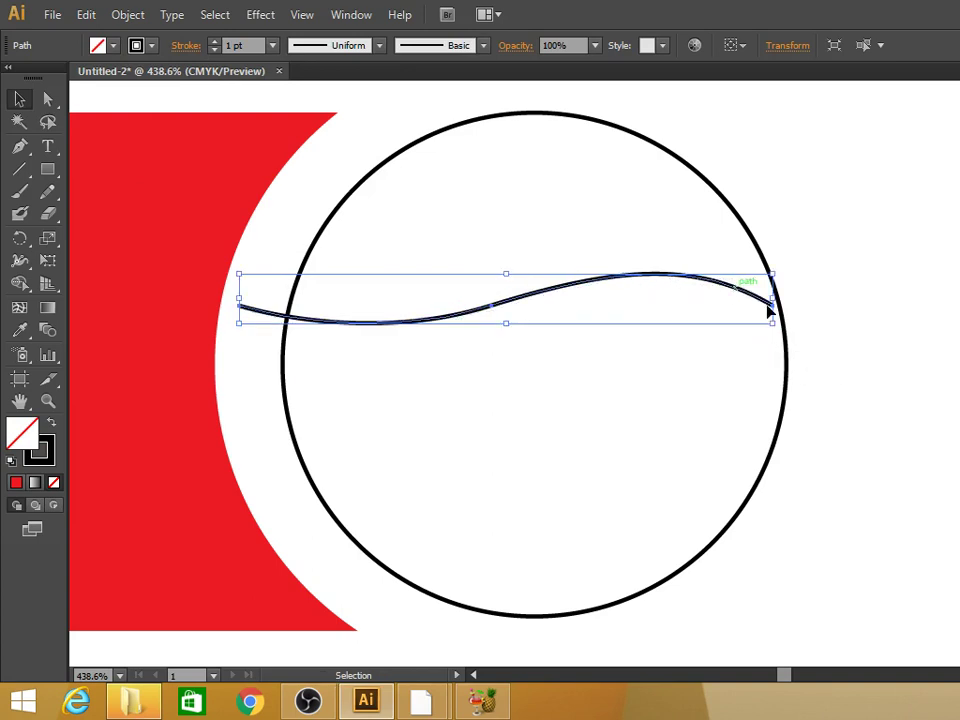
left_click_drag(770, 312, 803, 321)
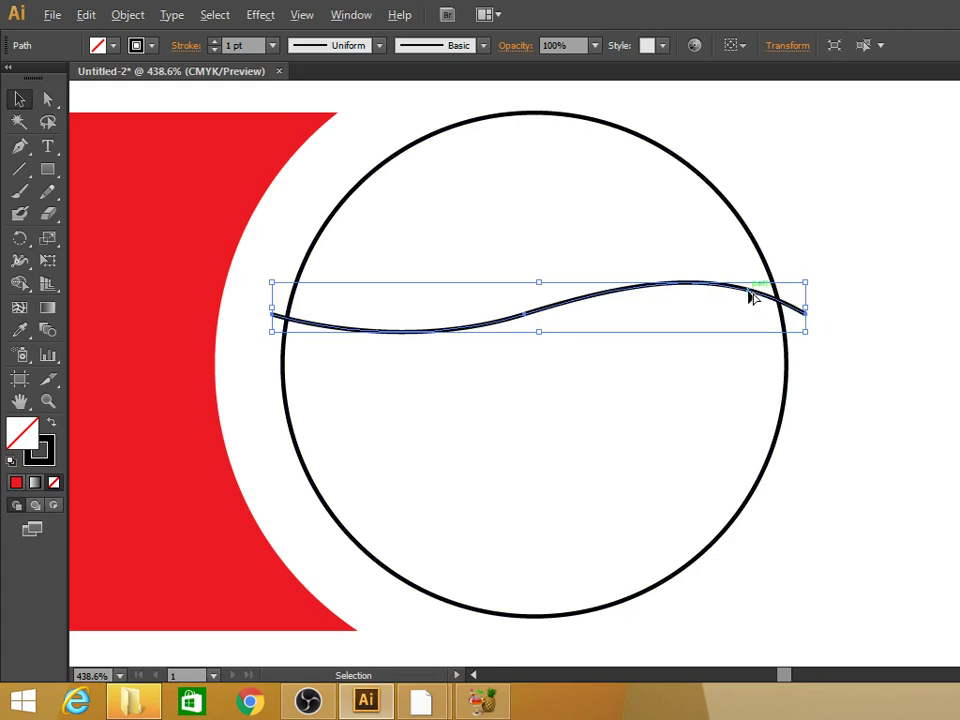
- Alt-drag a copy of the wave below the first and group the two waves
key("alt")
left_click_drag(748, 290, 751, 366)
left_click(872, 390)
left_click_drag(865, 420, 800, 260)
right_click(800, 314)
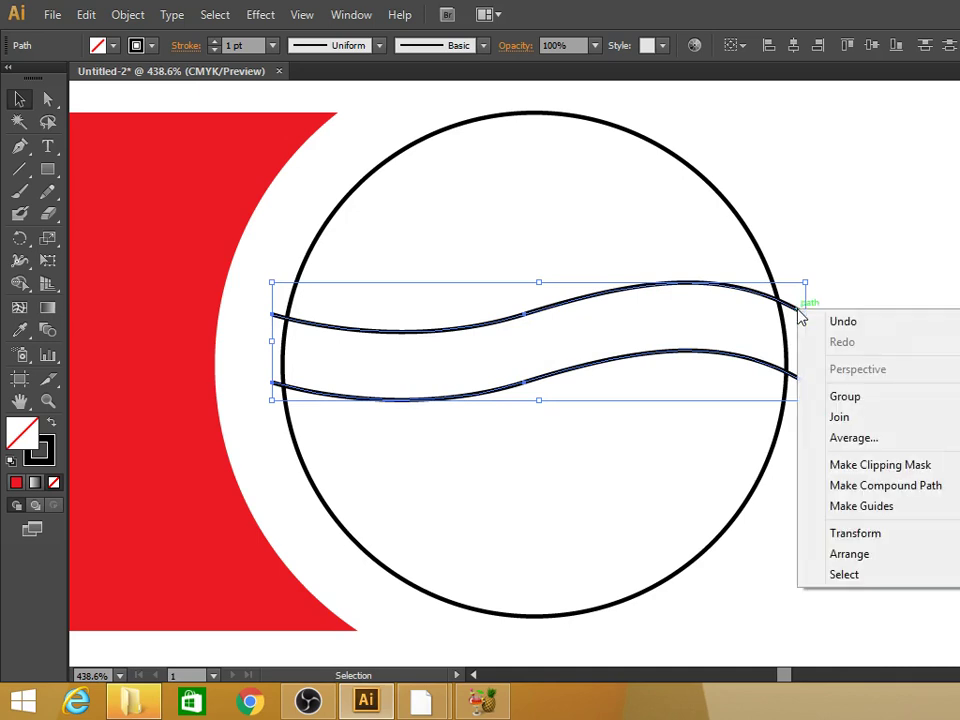
left_click(793, 396)
- Centre the grouped waves horizontally and vertically within the circle
left_click(860, 450)
left_click_drag(859, 444, 720, 262)
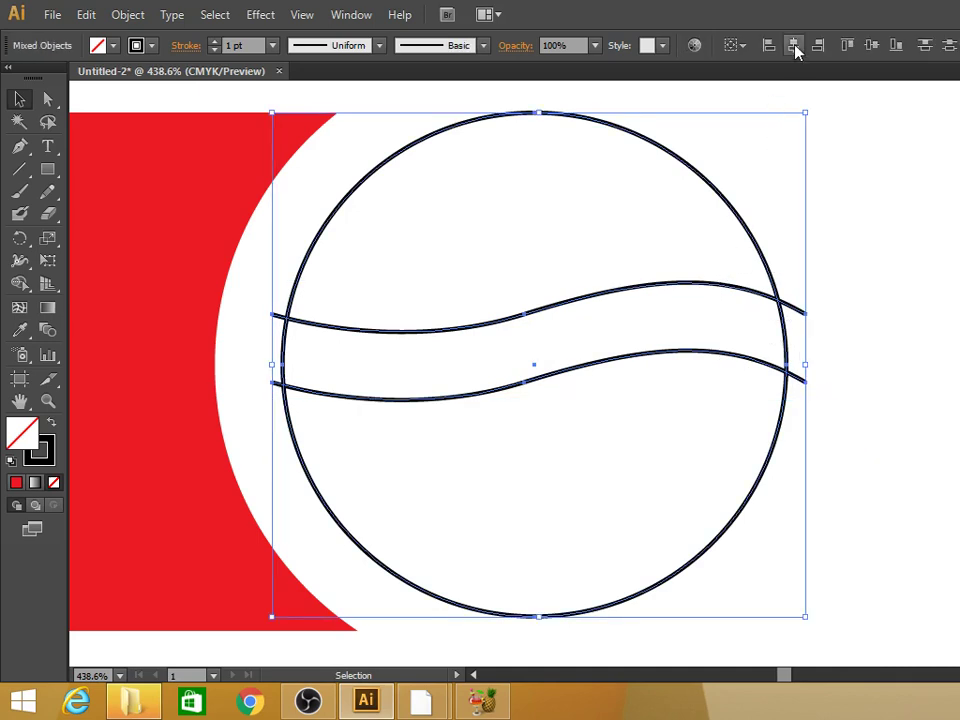
left_click(794, 46)
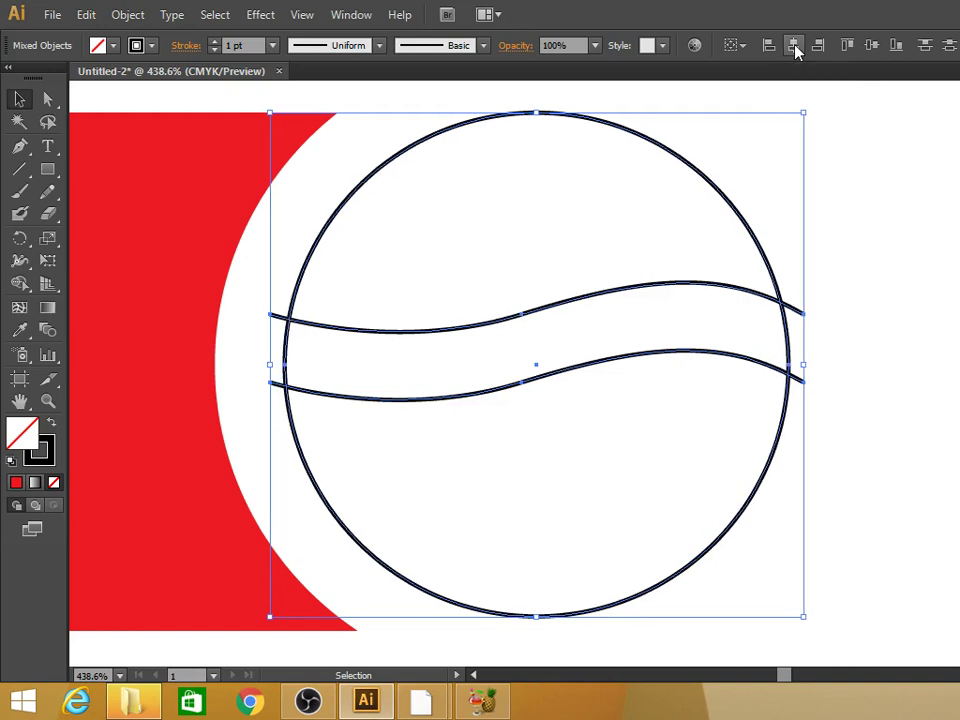
left_click(871, 46)
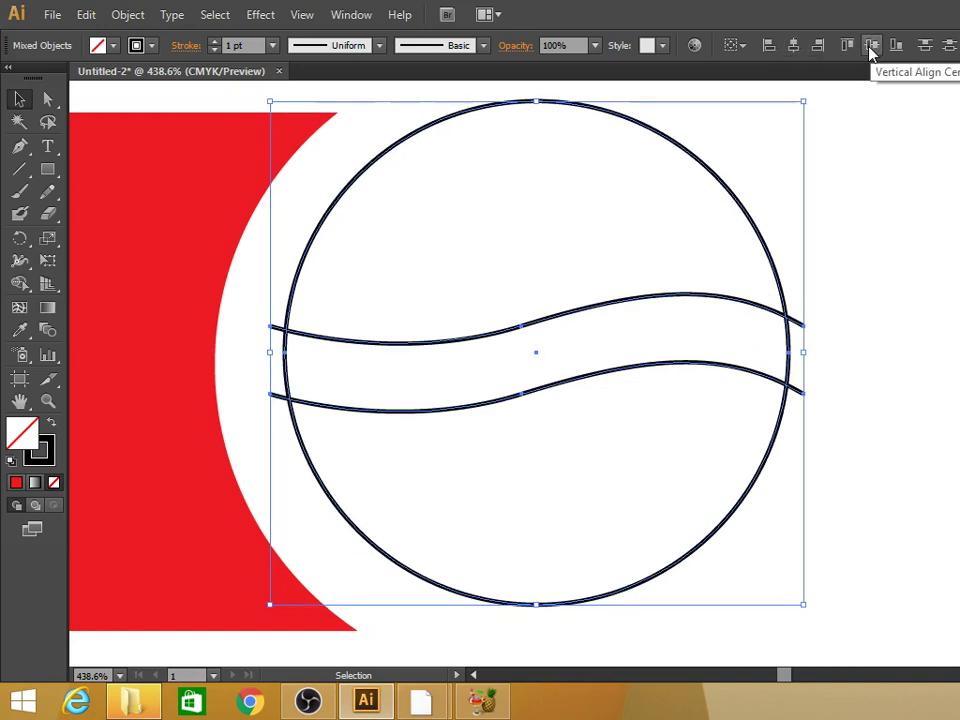
left_click(918, 258)
left_click_drag(788, 362, 626, 240)
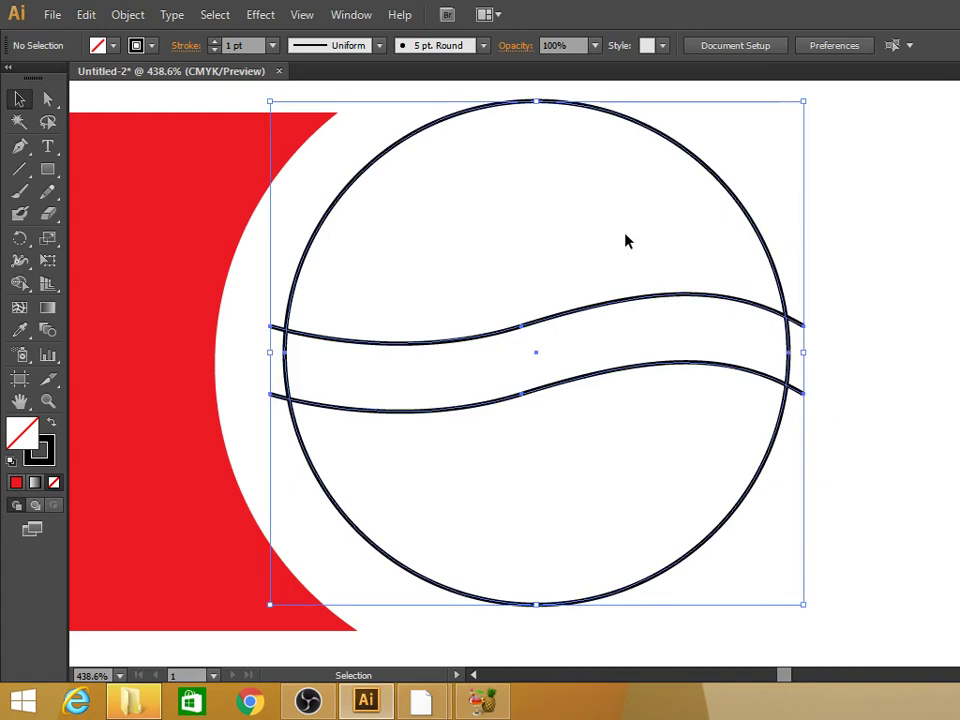
- Split the circle along the wavy lines, trimming the wave ends outside it
left_click(22, 286)
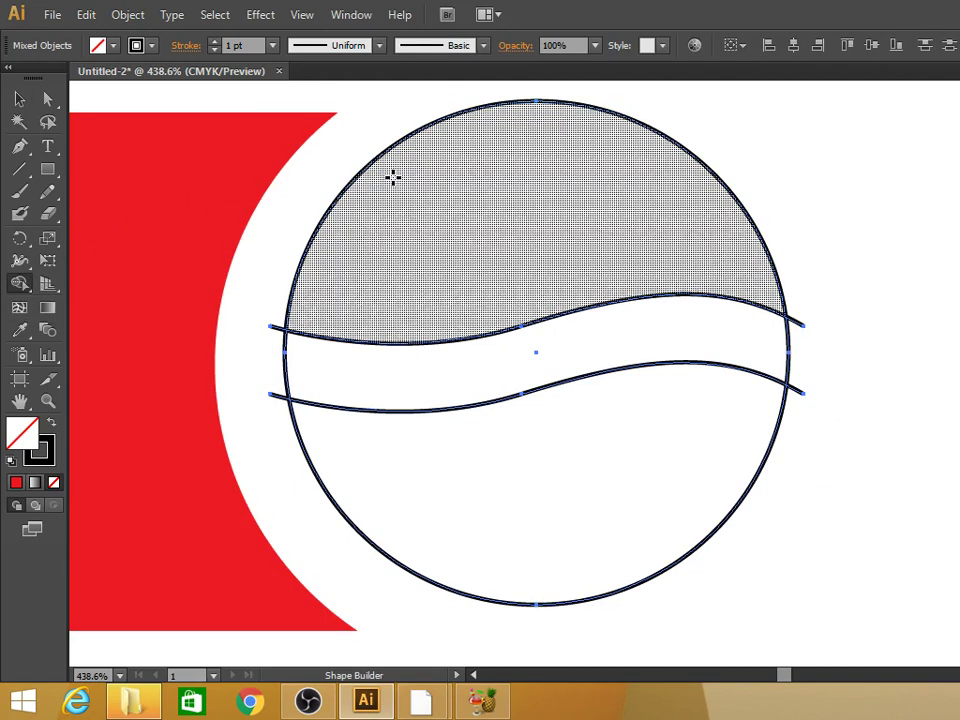
mouse_move(394, 176)
left_mouse_down()
mouse_move(467, 221)
mouse_move(420, 401)
left_mouse_up()
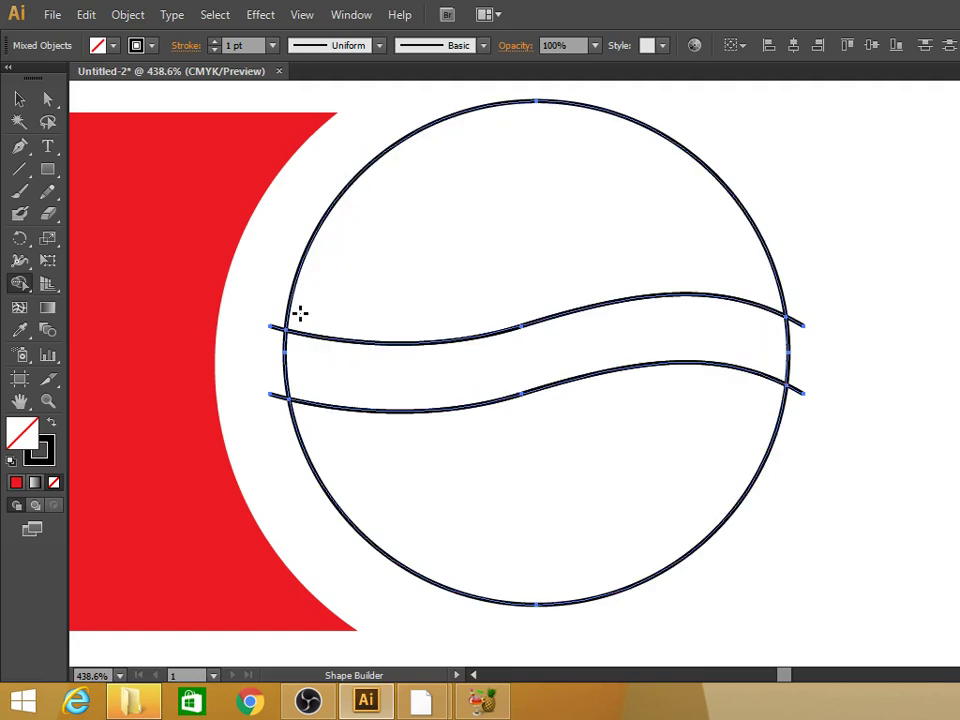
left_click(20, 97)
left_click(846, 304)
mouse_move(828, 287)
left_mouse_down()
mouse_move(771, 428)
mouse_move(797, 437)
mouse_move(786, 429)
left_mouse_up()
left_click(792, 338)
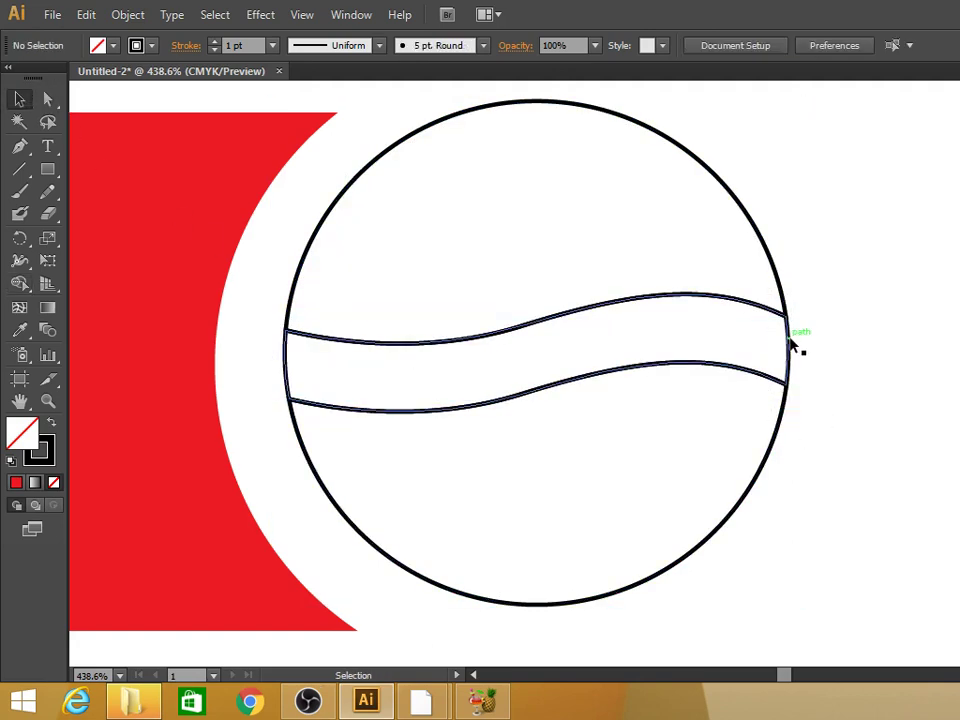
- Delete the band between the waves, leaving separate upper and lower caps
left_click(514, 343)
key("Delete")
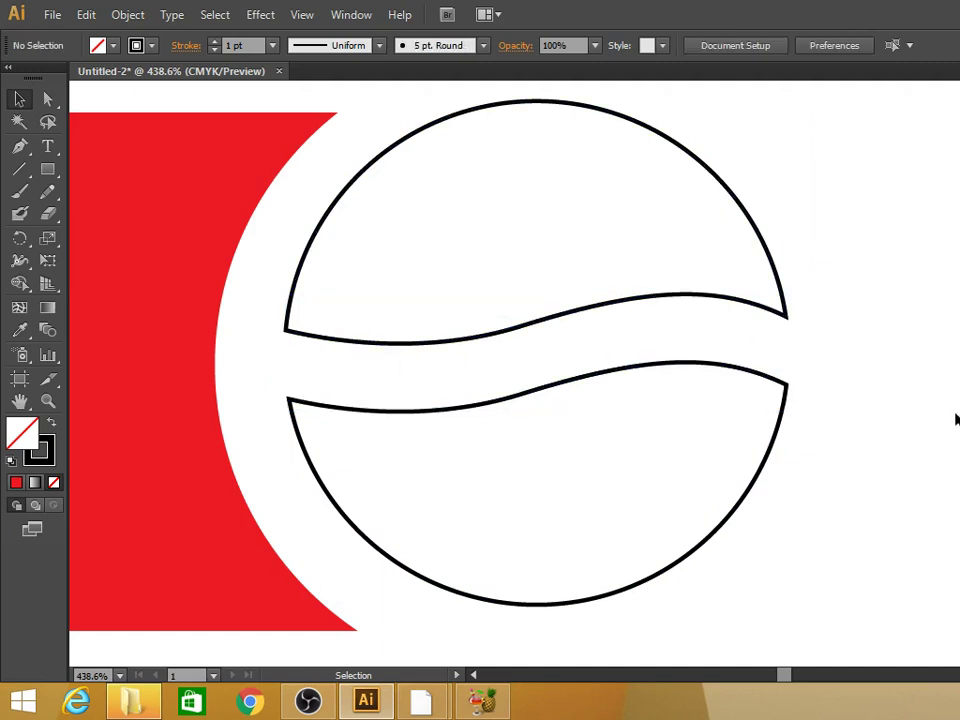
left_click(737, 193)
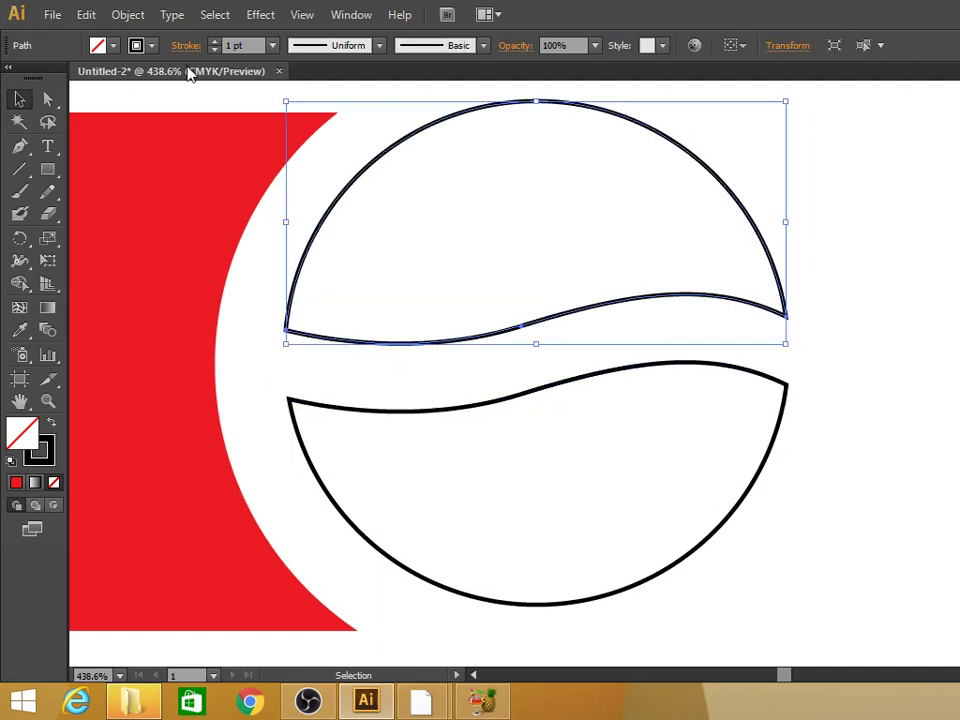
- Fill the upper cap with CMYK Red and set its stroke to None
left_click(116, 46)
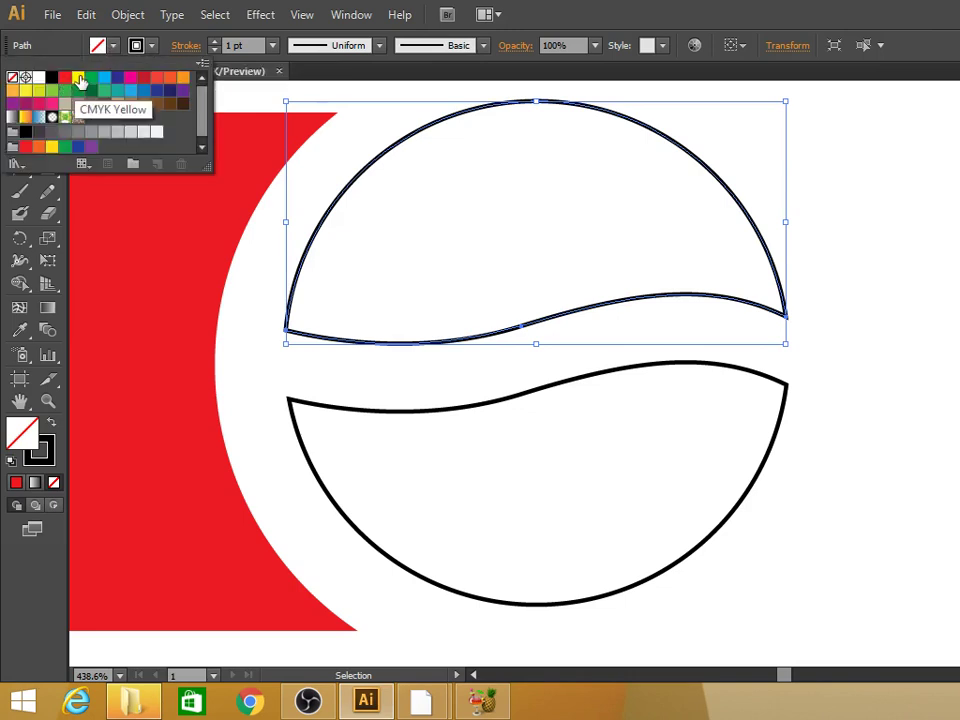
left_click(64, 77)
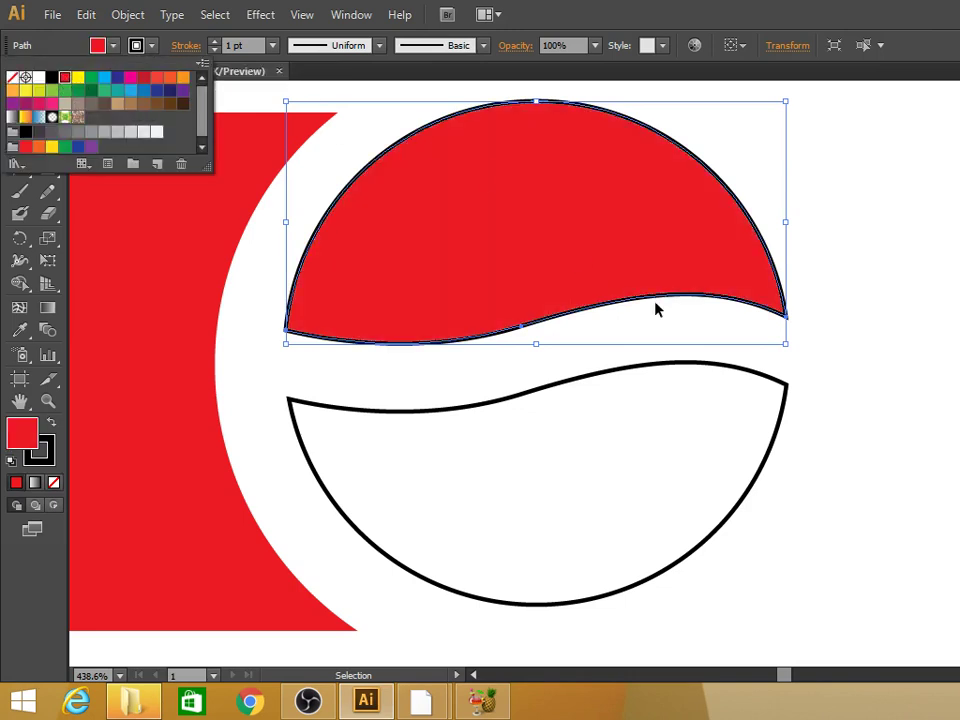
left_click(151, 45)
left_click(14, 80)
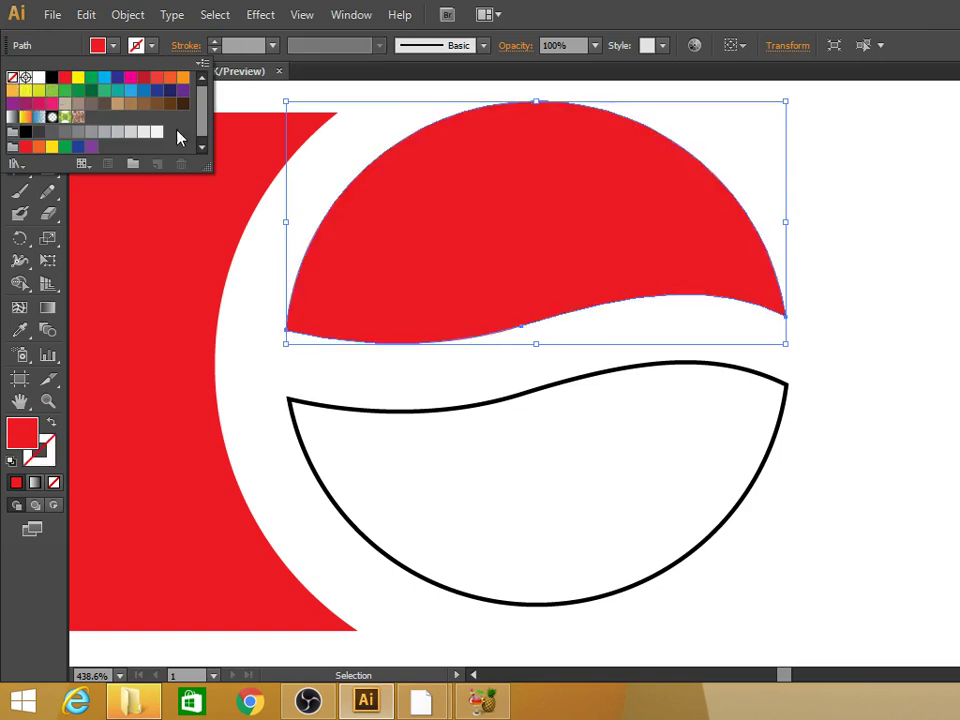
- Fill the lower cap dark blue with no stroke, then zoom out to the whole logo
left_click(782, 410)
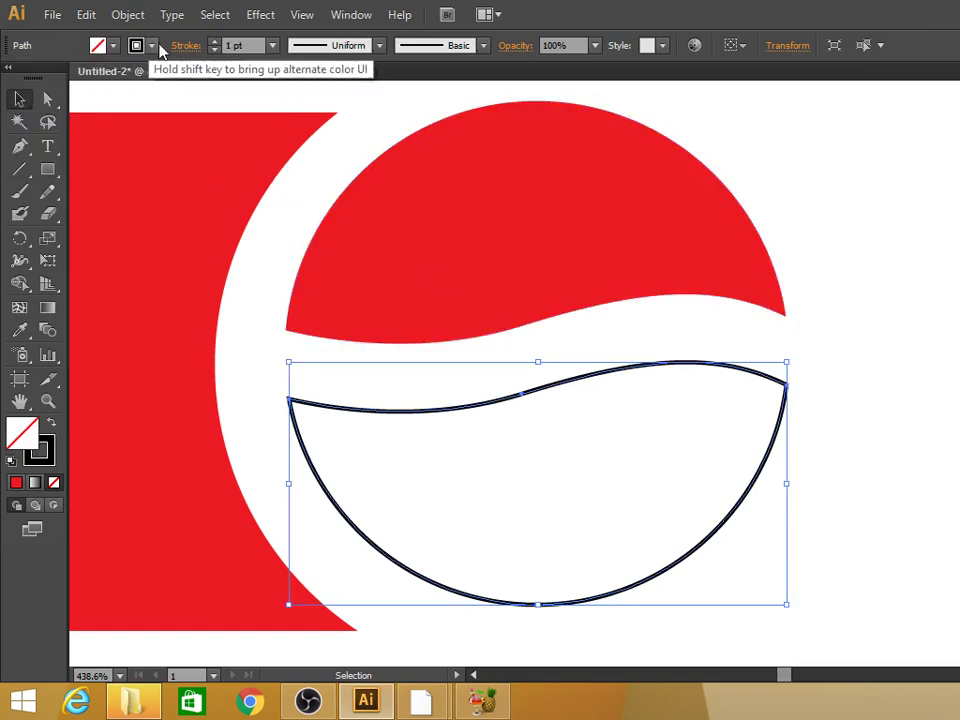
left_click(113, 45)
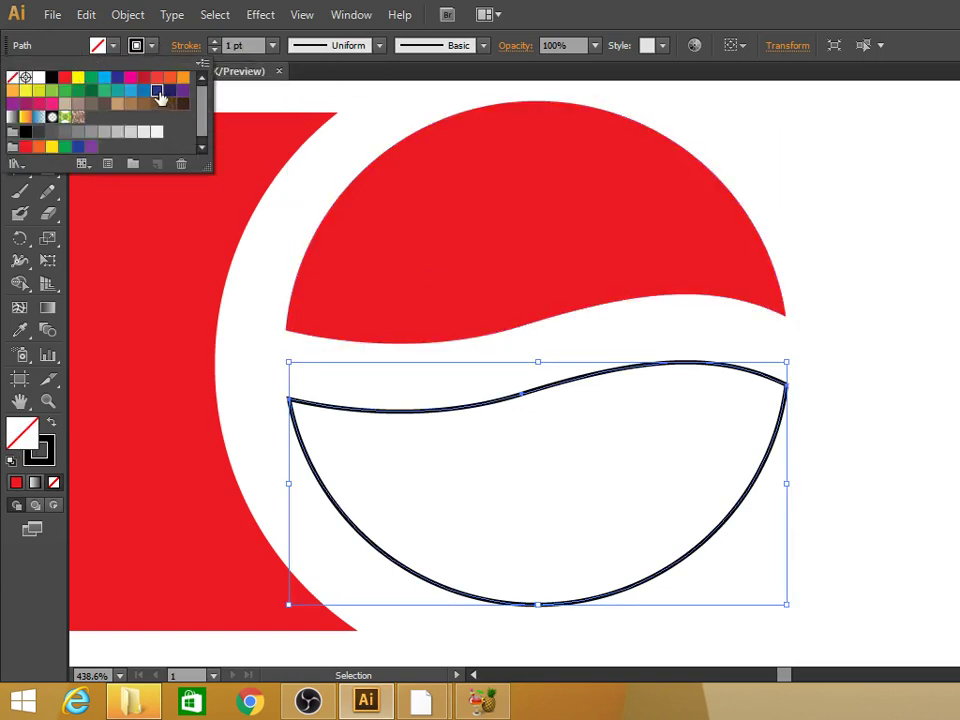
left_click(167, 92)
left_click(137, 47)
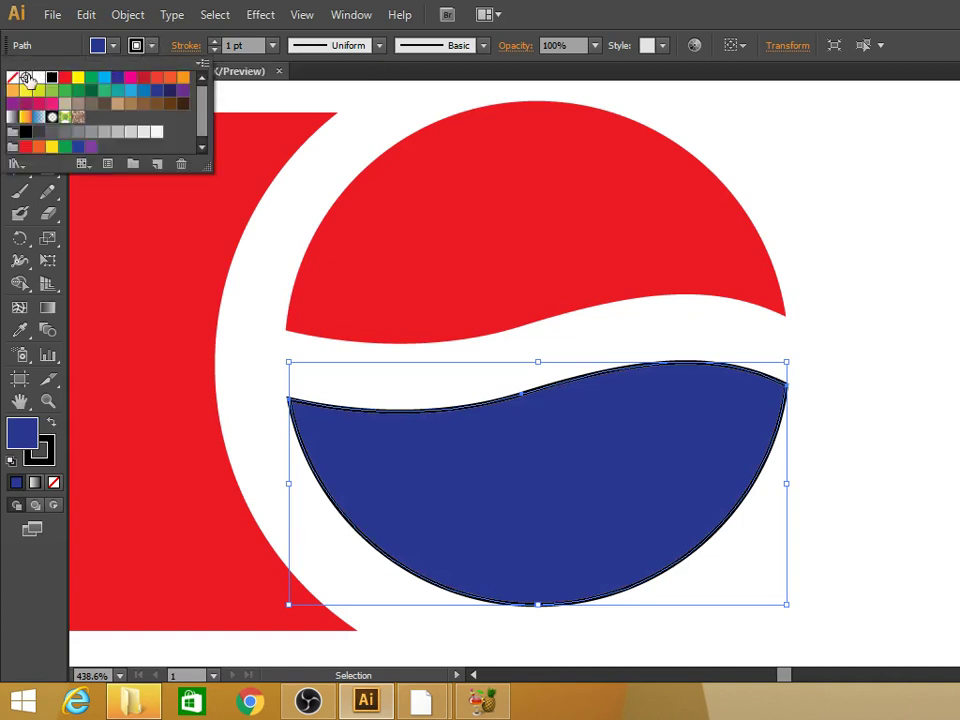
left_click(13, 77)
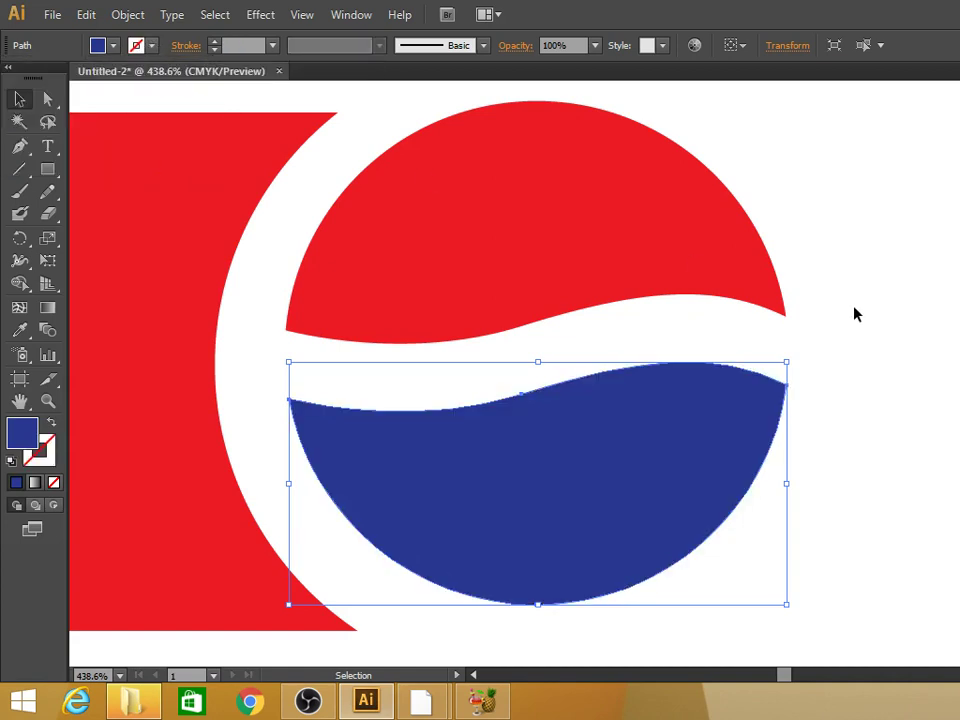
key("ctrl+minus")
key("ctrl+minus")
key("ctrl+minus")
- Group the red upper cap and blue lower cap into one globe
key("ctrl+plus")
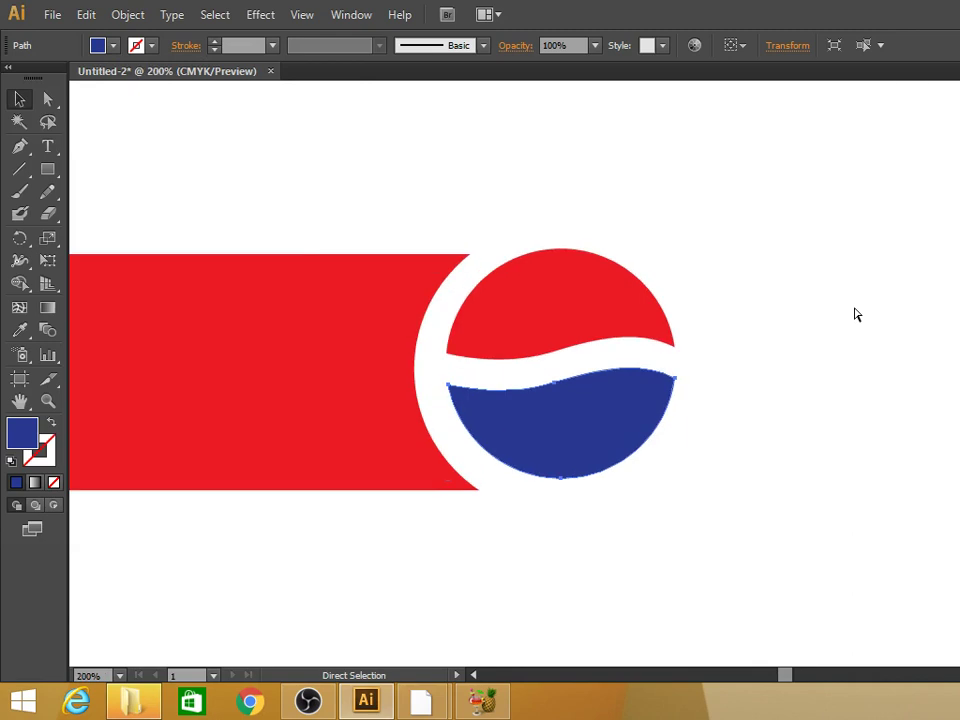
left_click_drag(756, 253, 589, 460)
right_click(592, 325)
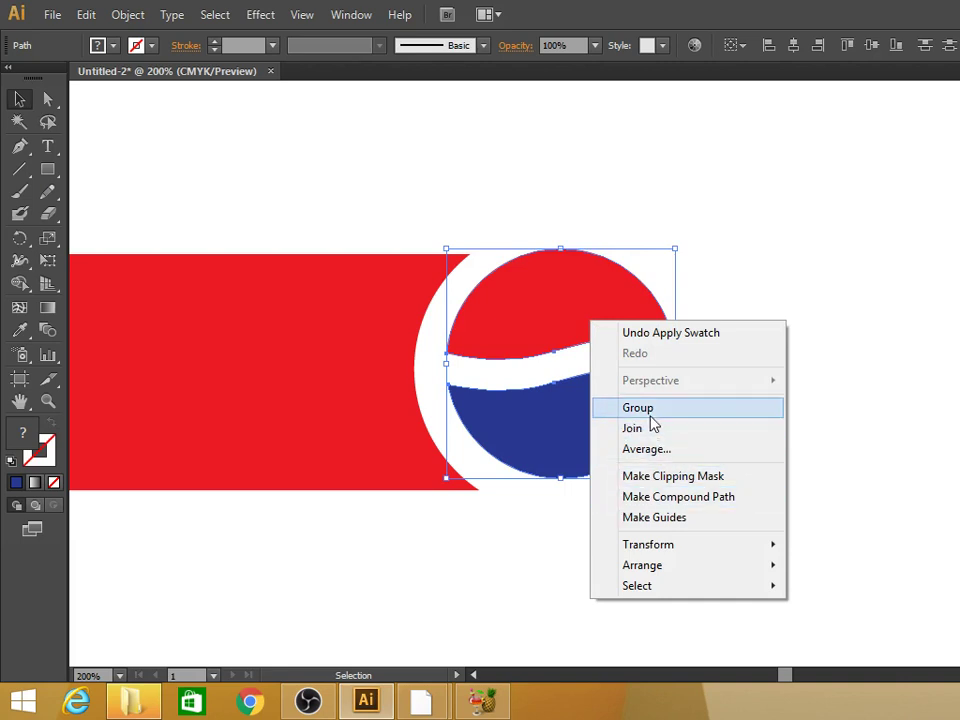
left_click(648, 408)
- Nudge the grouped globe left and down into place, then pan to show the whole bar for text
key("Left")
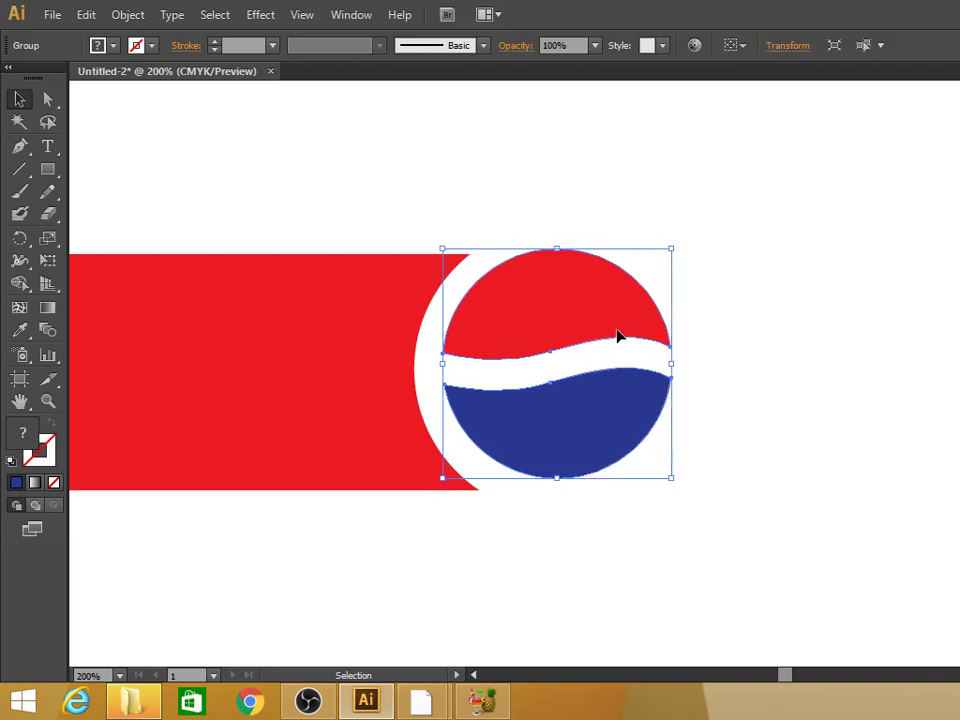
key("Down")
key("Down")
key("Left")
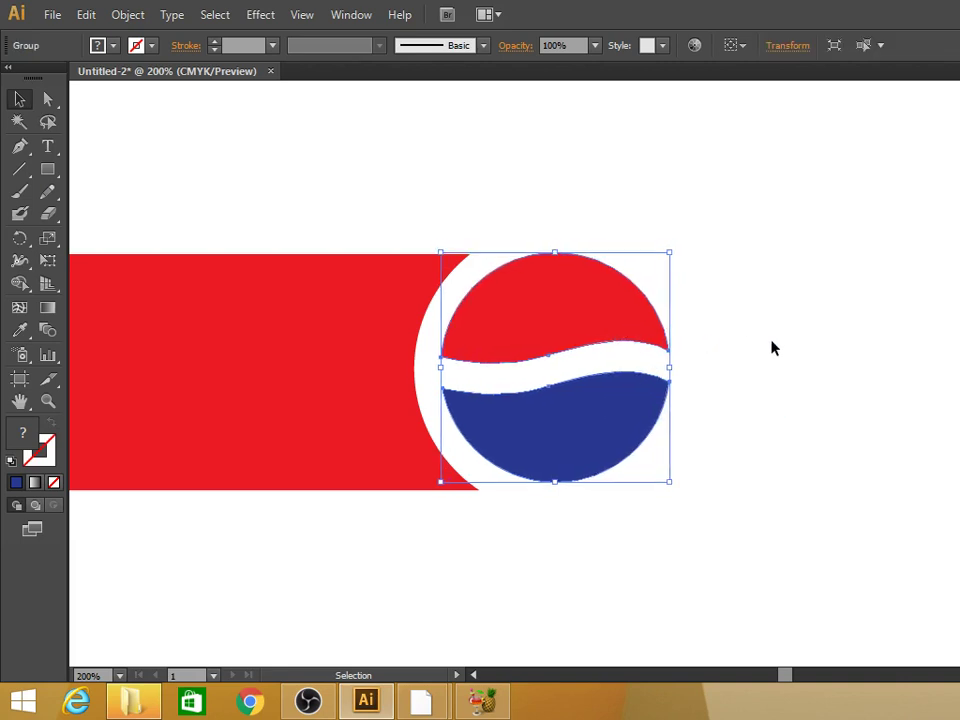
left_click(771, 348)
left_click_drag(362, 216, 599, 270)
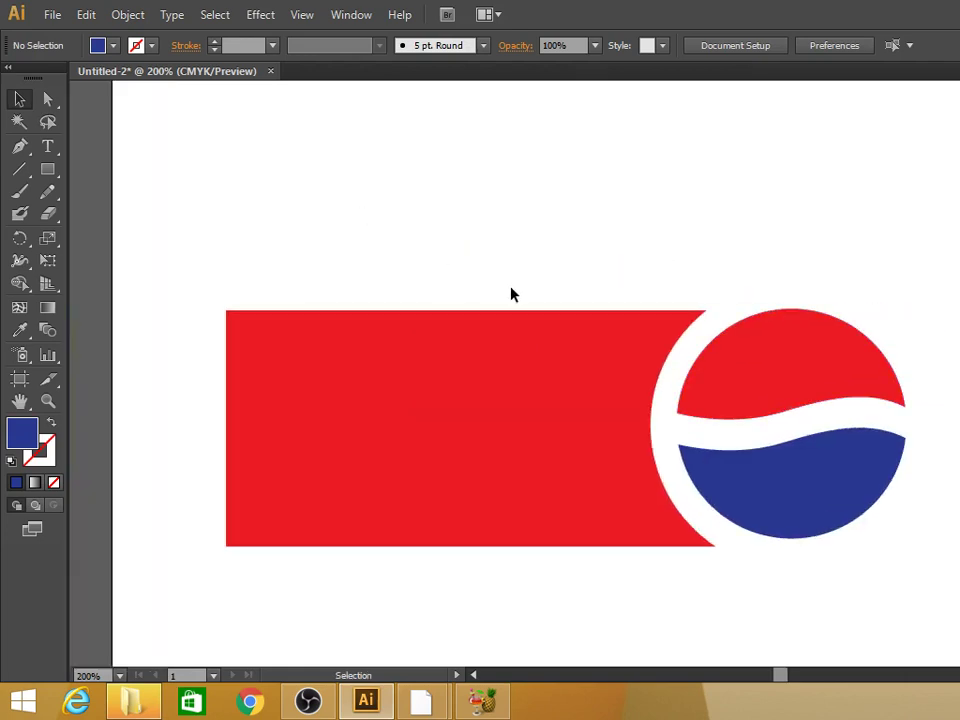
key("t")
type("PEPSI")
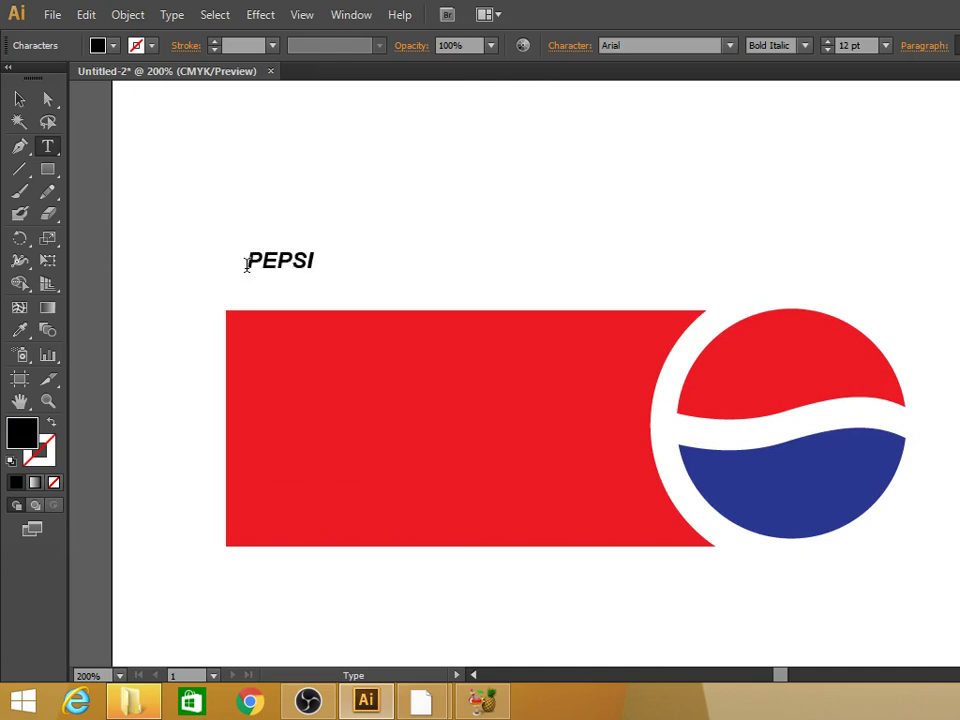
- Scale the Bold Italic PEPSI text to about 105.59 pt and rest it just above the red bar
left_click(19, 99)
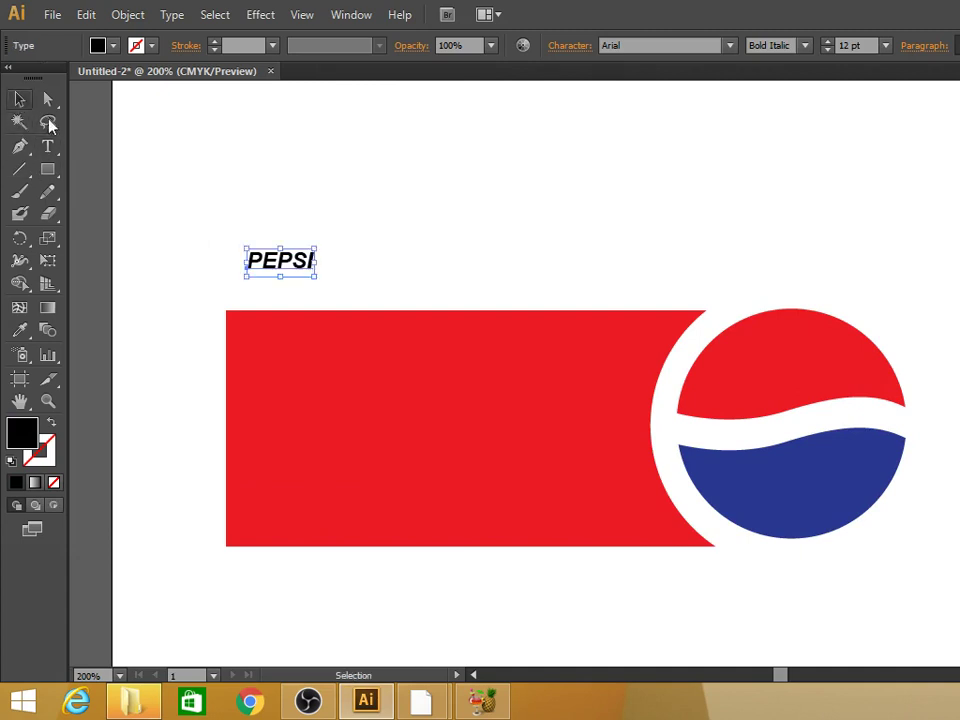
left_click_drag(315, 276, 636, 407)
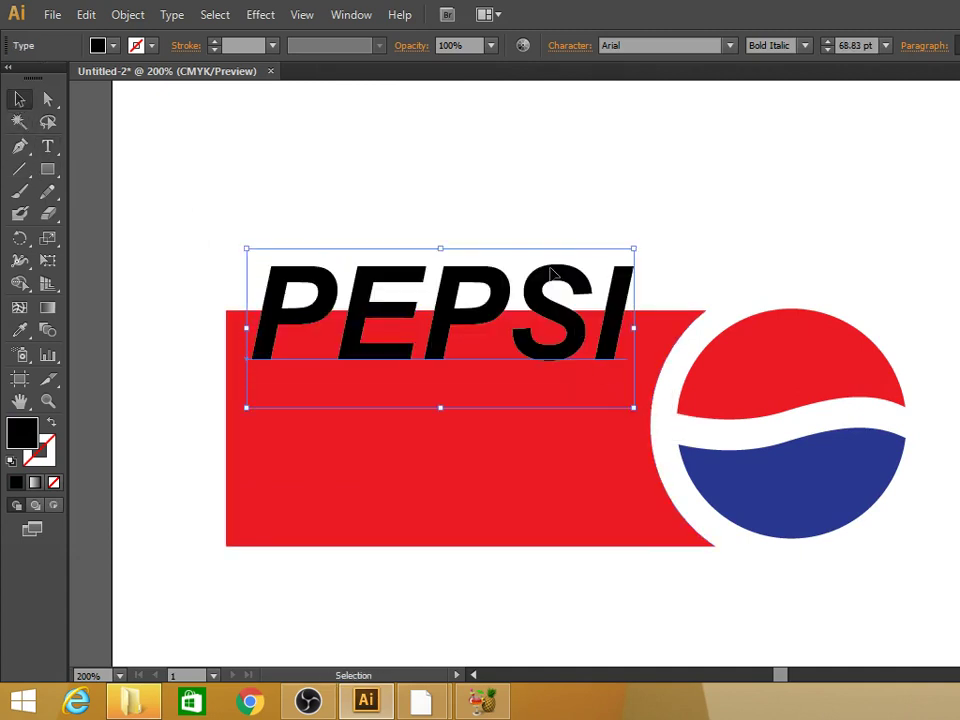
left_click_drag(553, 272, 553, 216)
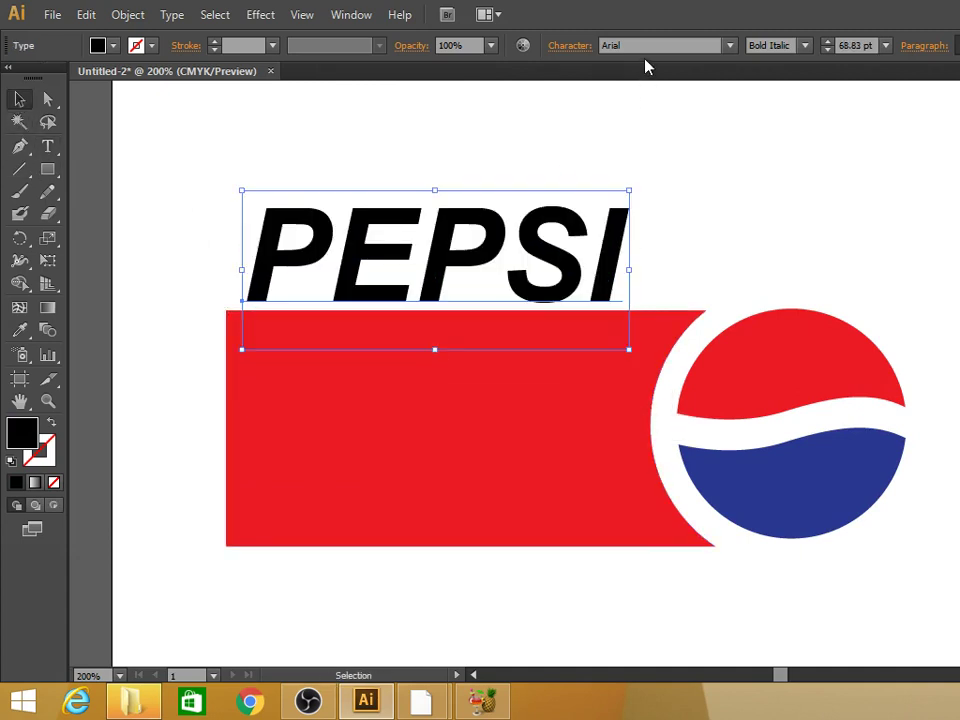
left_click(784, 46)
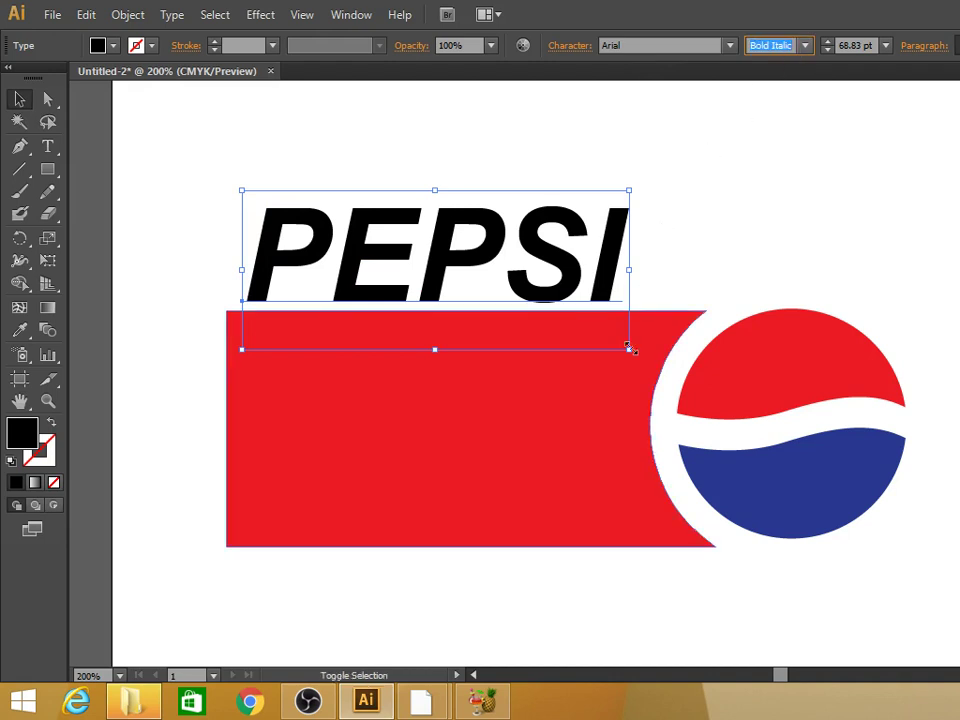
left_click_drag(628, 349, 707, 428)
mouse_move(716, 288)
left_mouse_down()
mouse_move(718, 255)
mouse_move(693, 230)
left_mouse_up()
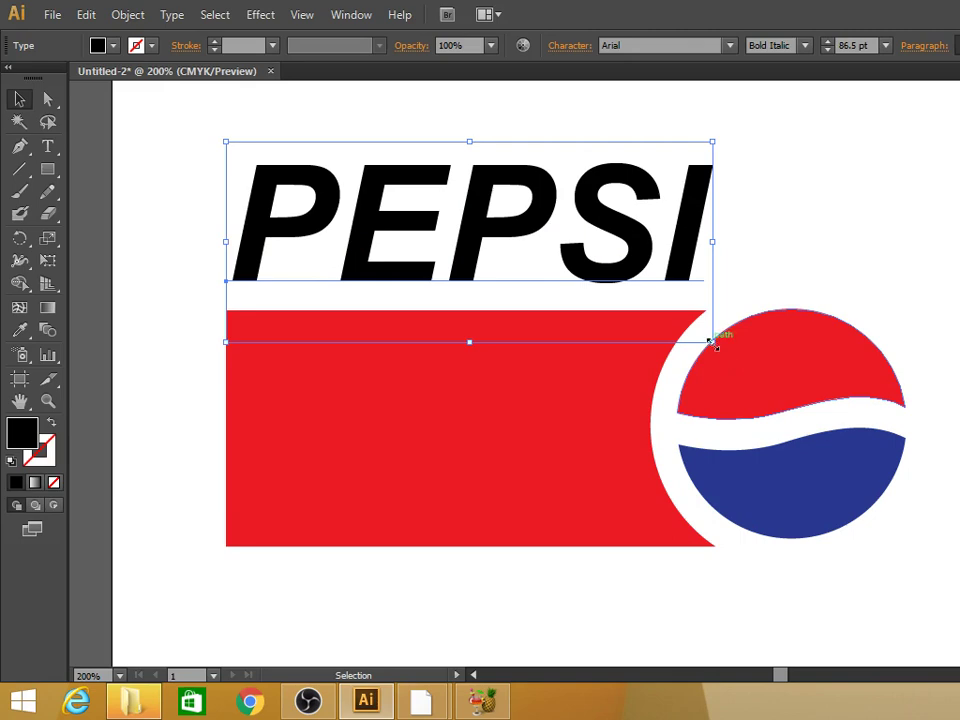
left_click_drag(712, 342, 816, 414)
left_click_drag(771, 296, 776, 279)
left_click(910, 279)
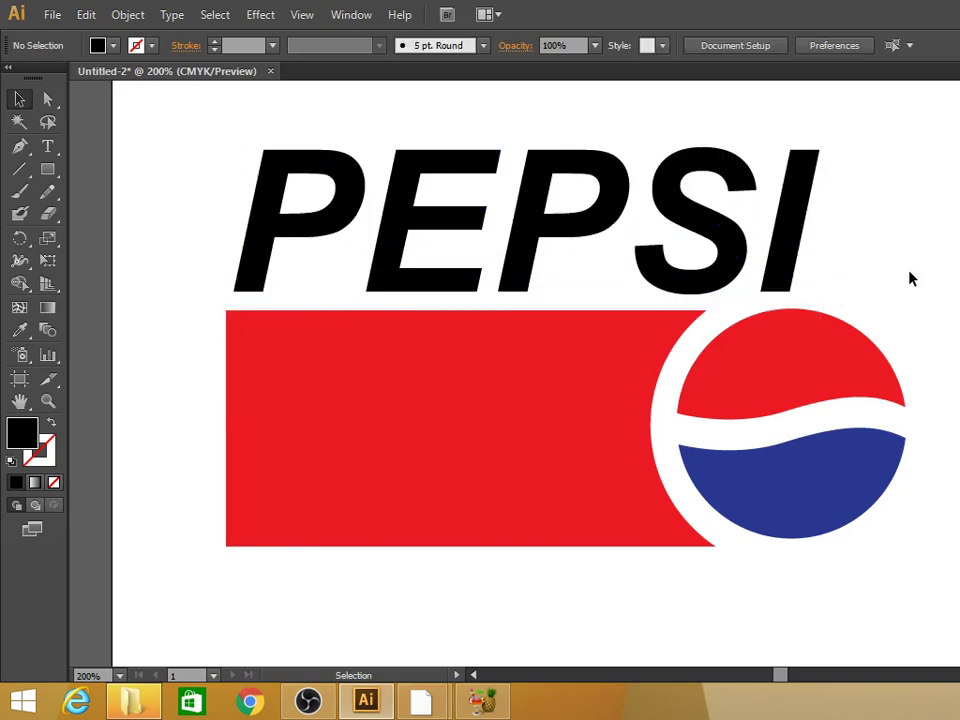
- Change the PEPSI text fill from black to the lower cap's dark blue swatch, then deselect all
left_click(800, 195)
left_click(113, 45)
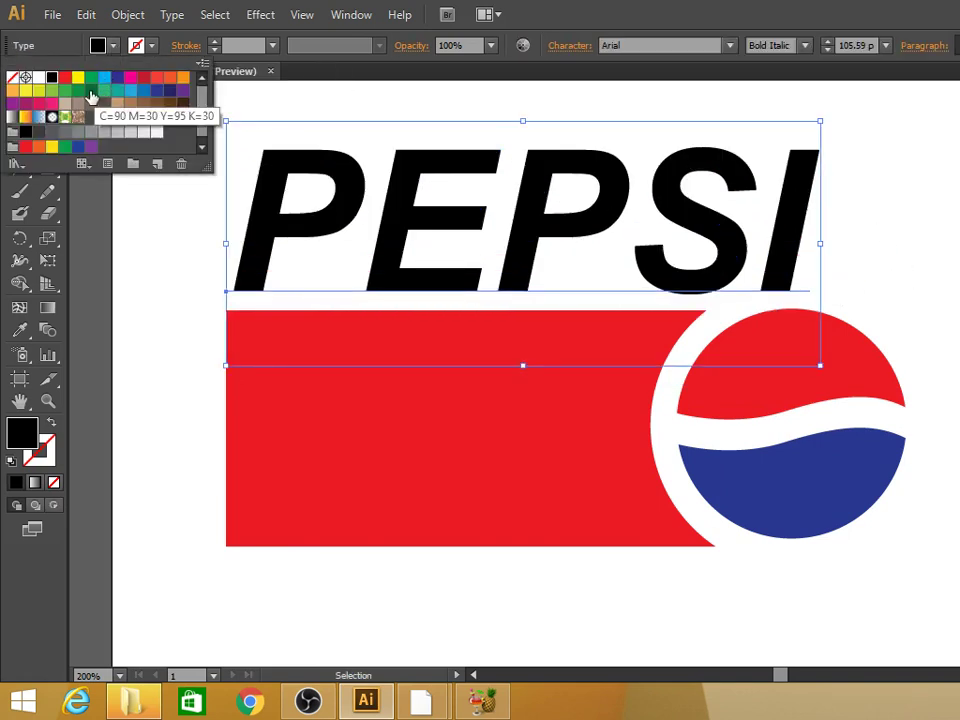
left_click(160, 94)
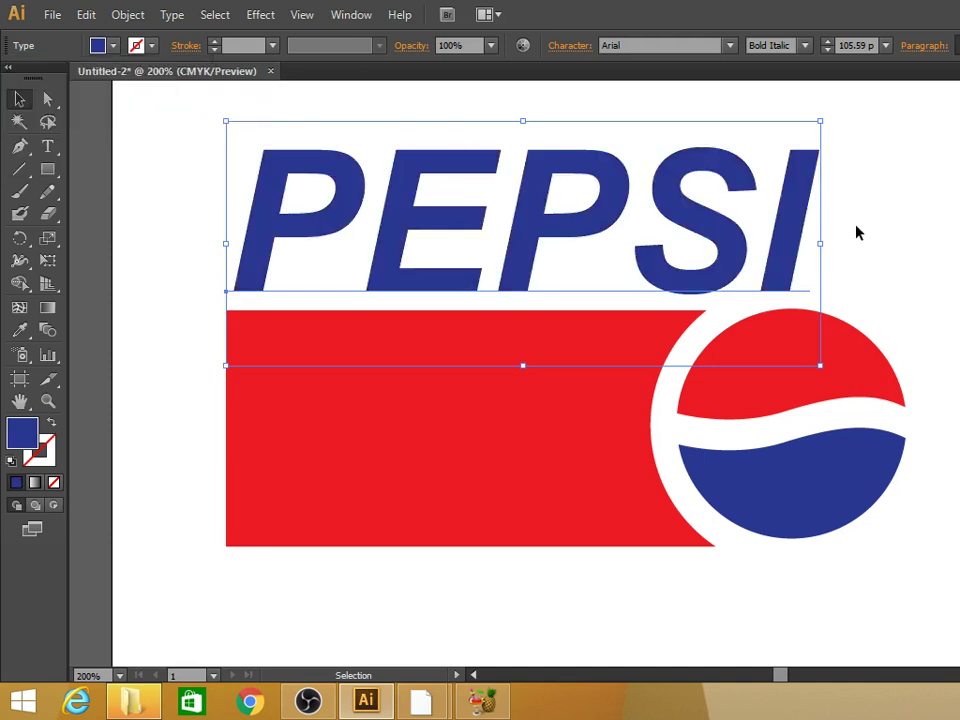
left_click(940, 236)
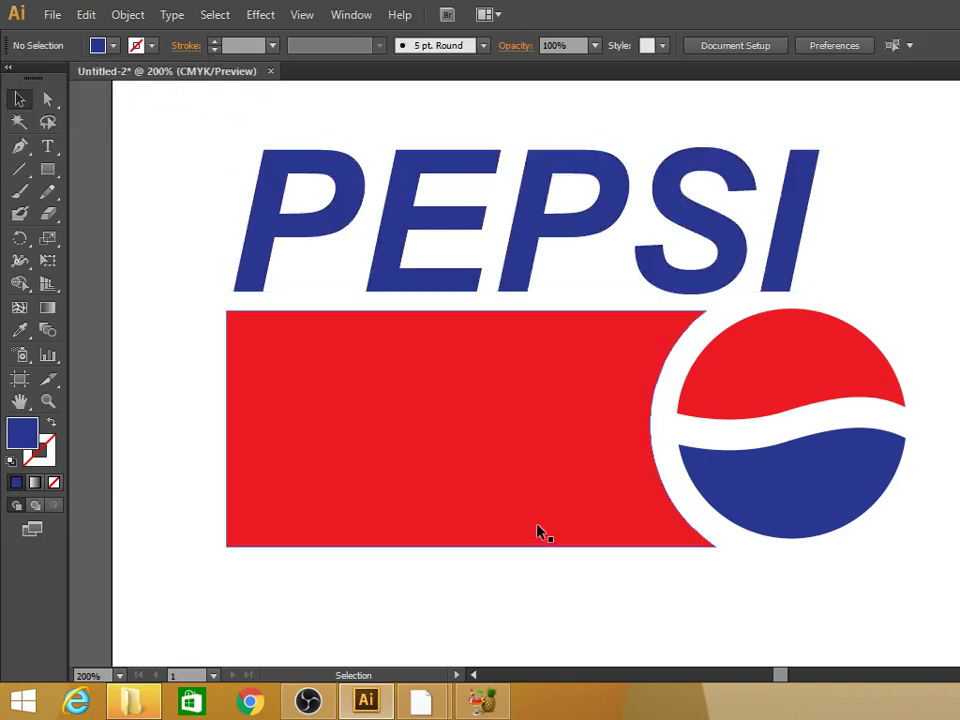
left_click_drag(922, 610, 191, 336)
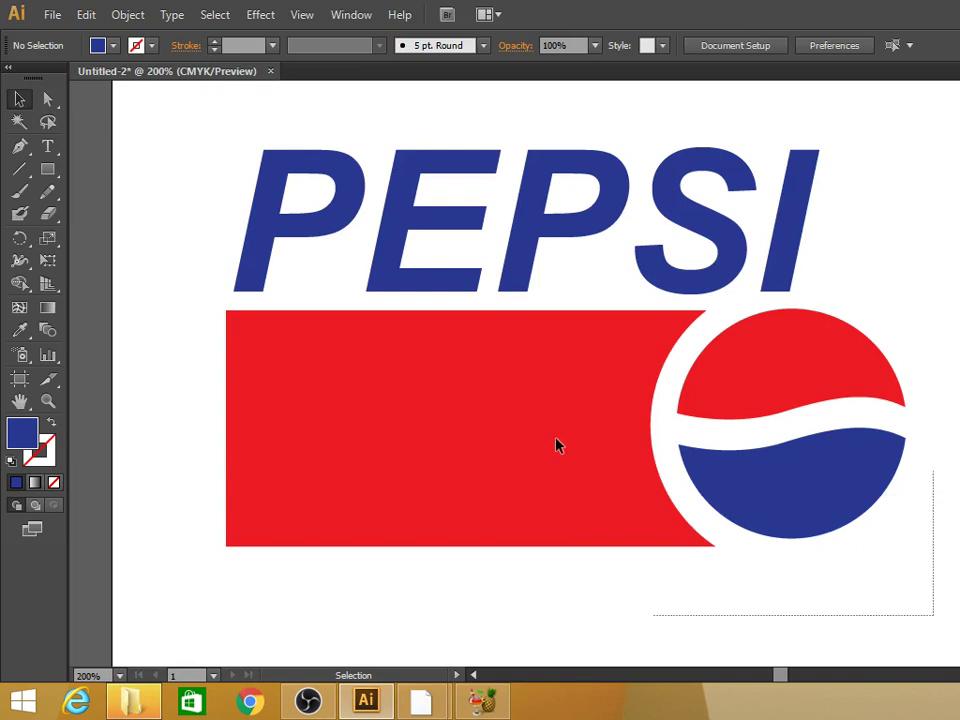
key("ctrl+shift+a")
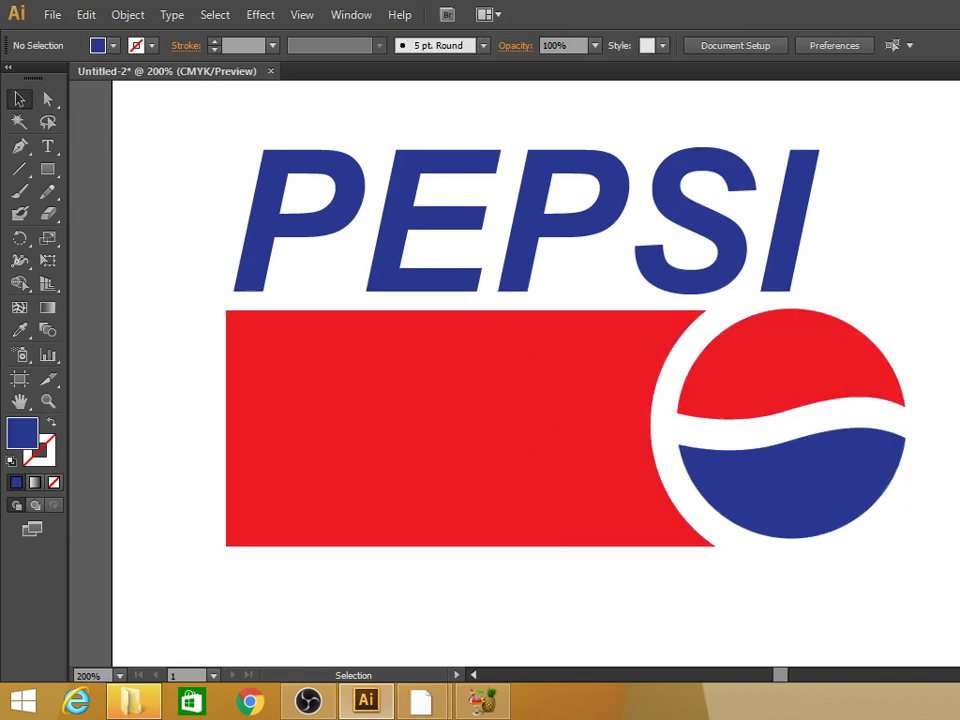